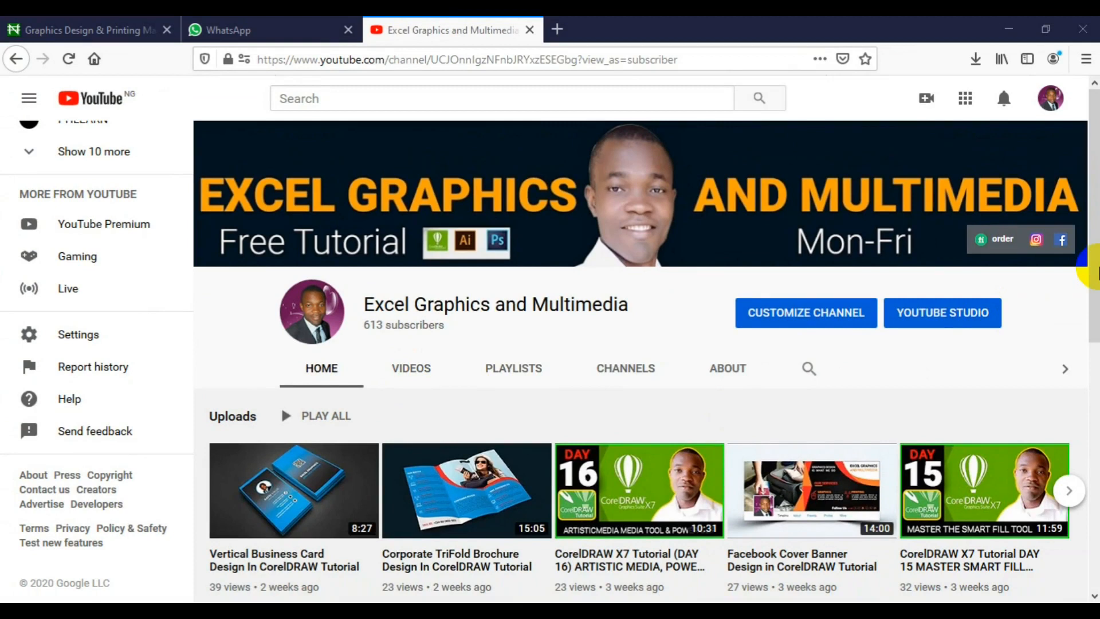
pyautogui.scroll(-2, 1093, 268)
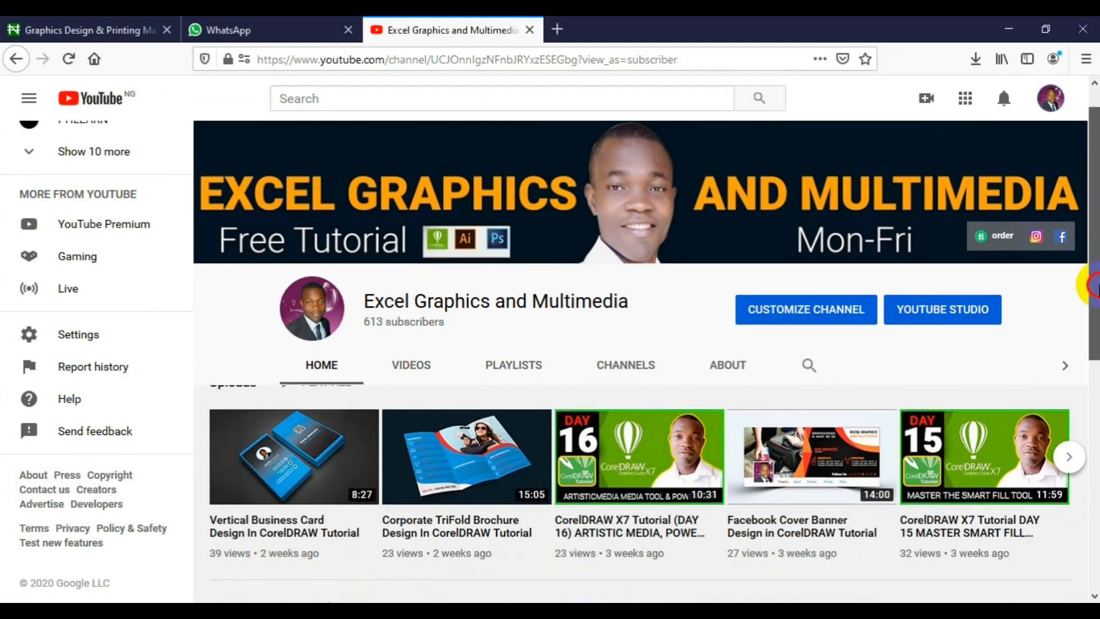
pyautogui.scroll(-2, 646, 361)
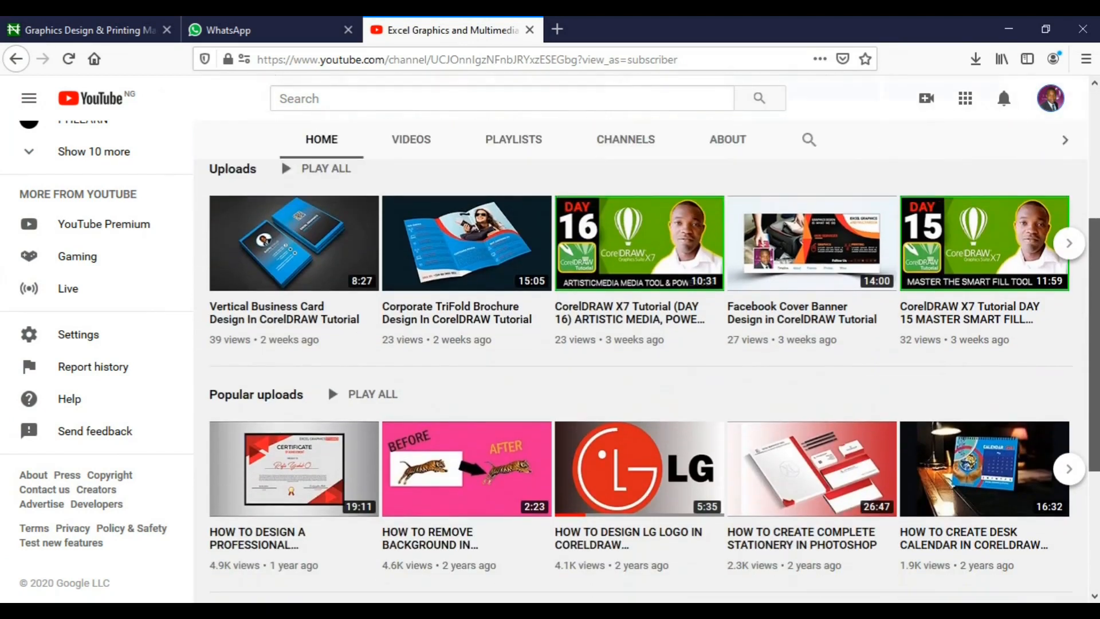
pyautogui.scroll(4, 646, 379)
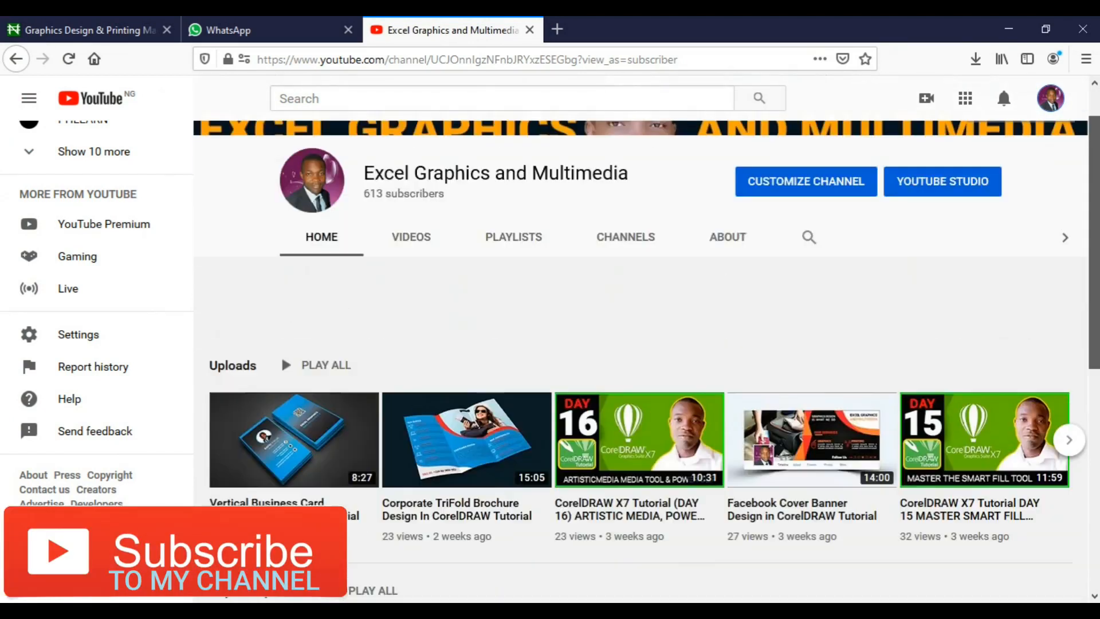
pyautogui.scroll(2, 646, 378)
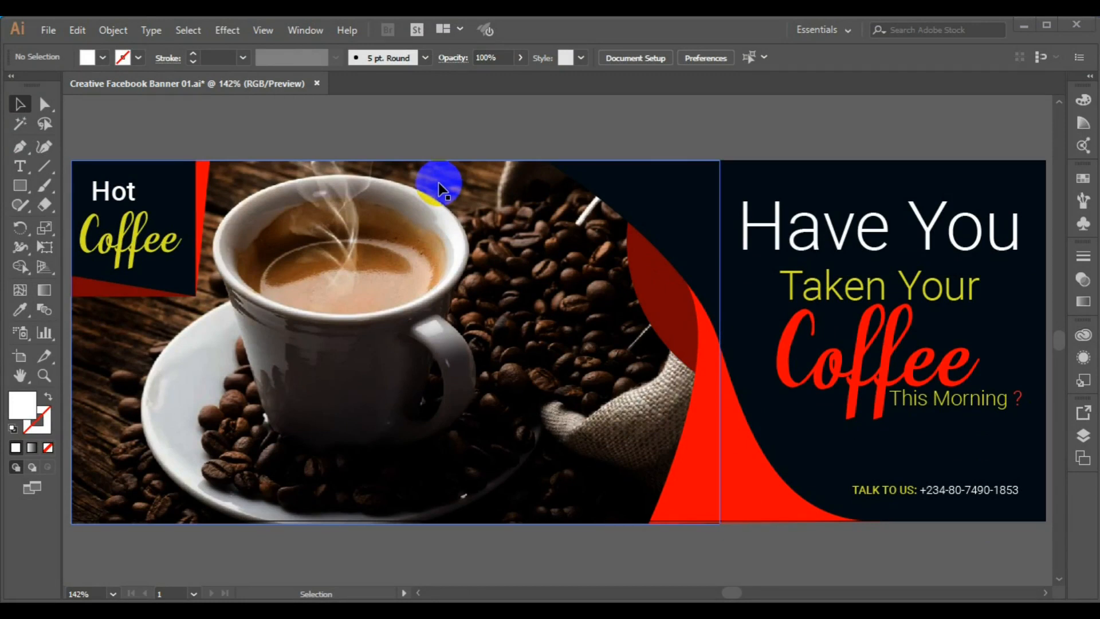
# Select the entire finished coffee banner artwork and move it off the artboard, up and to the right.
pyautogui.press('ctrl')
pyautogui.press('ctrl')
pyautogui.click(435, 267)
pyautogui.hotkey('ctrl', '1')
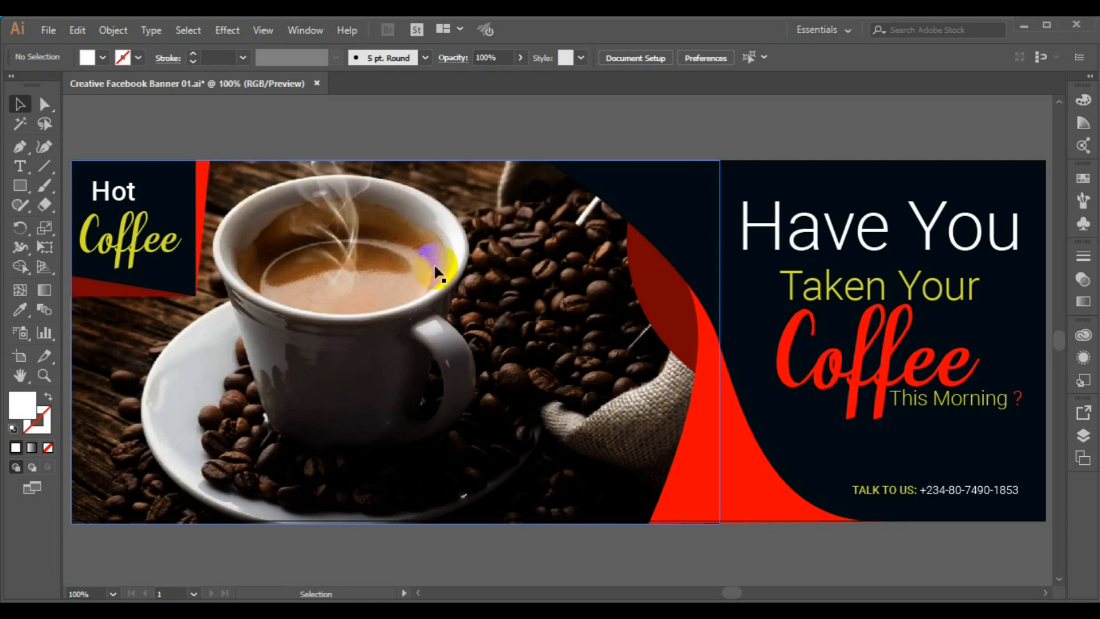
pyautogui.hotkey('ctrl', '-')
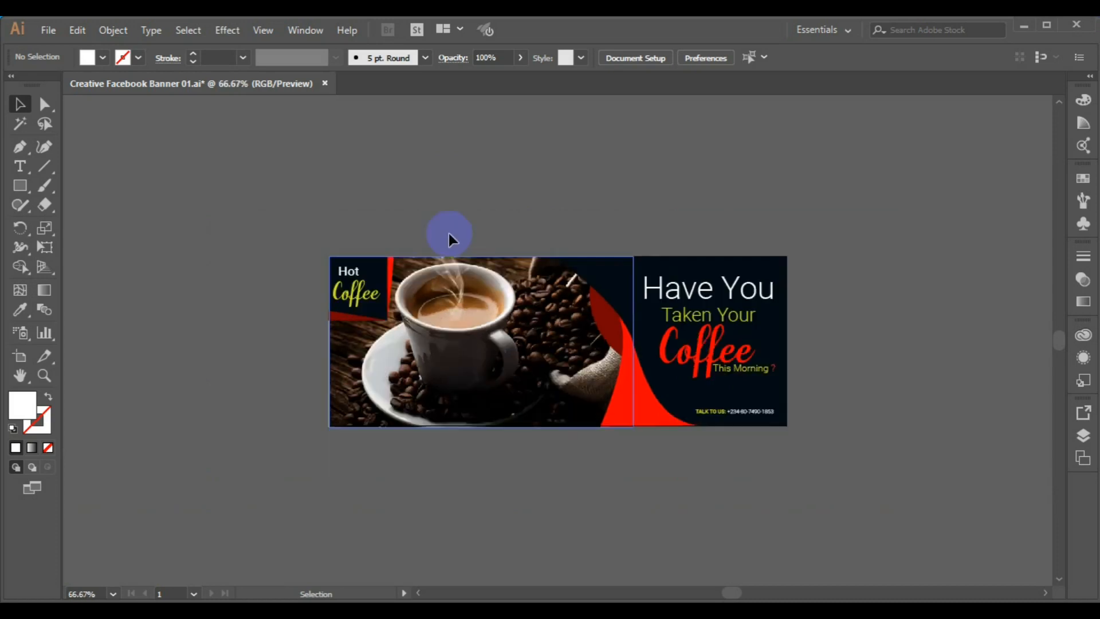
pyautogui.click(399, 284)
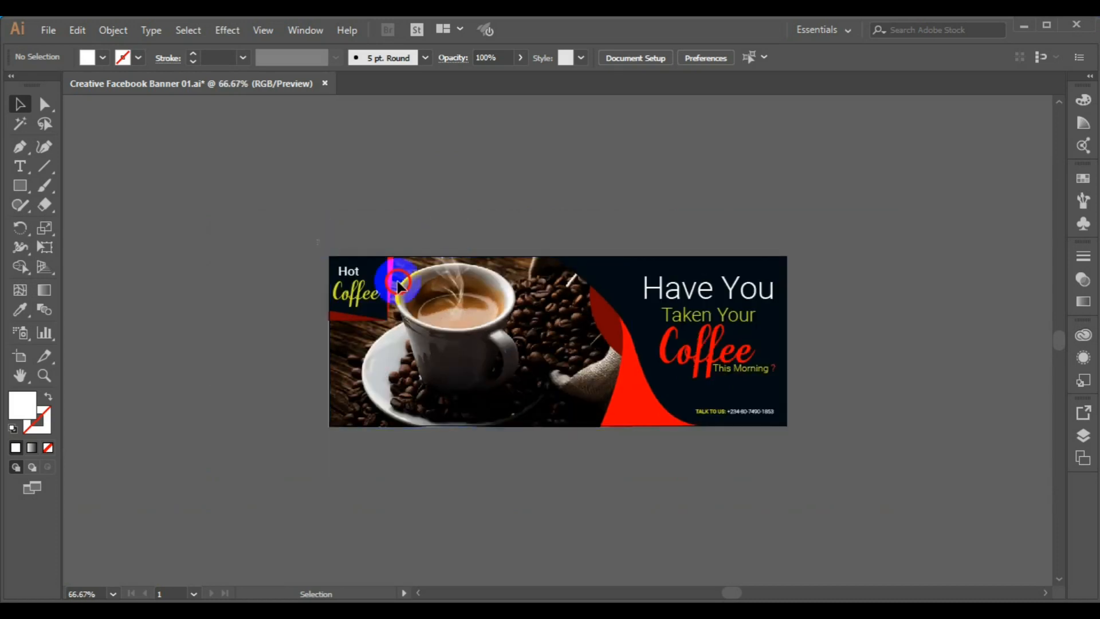
pyautogui.moveTo(399, 284); pyautogui.dragTo(806, 454)
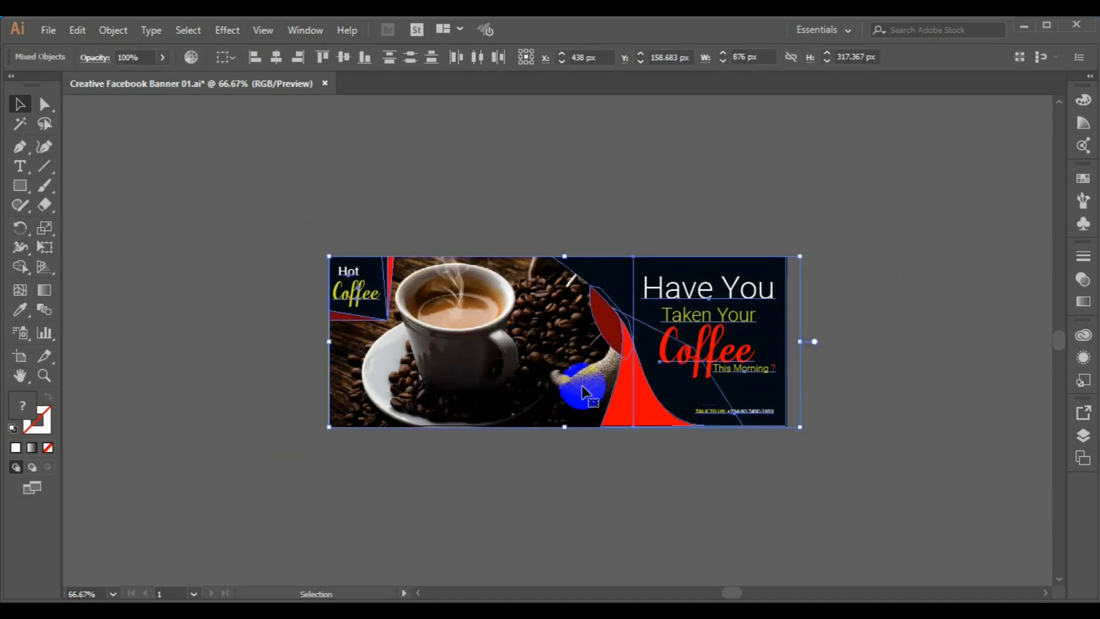
pyautogui.moveTo(630, 408); pyautogui.dragTo(779, 216)
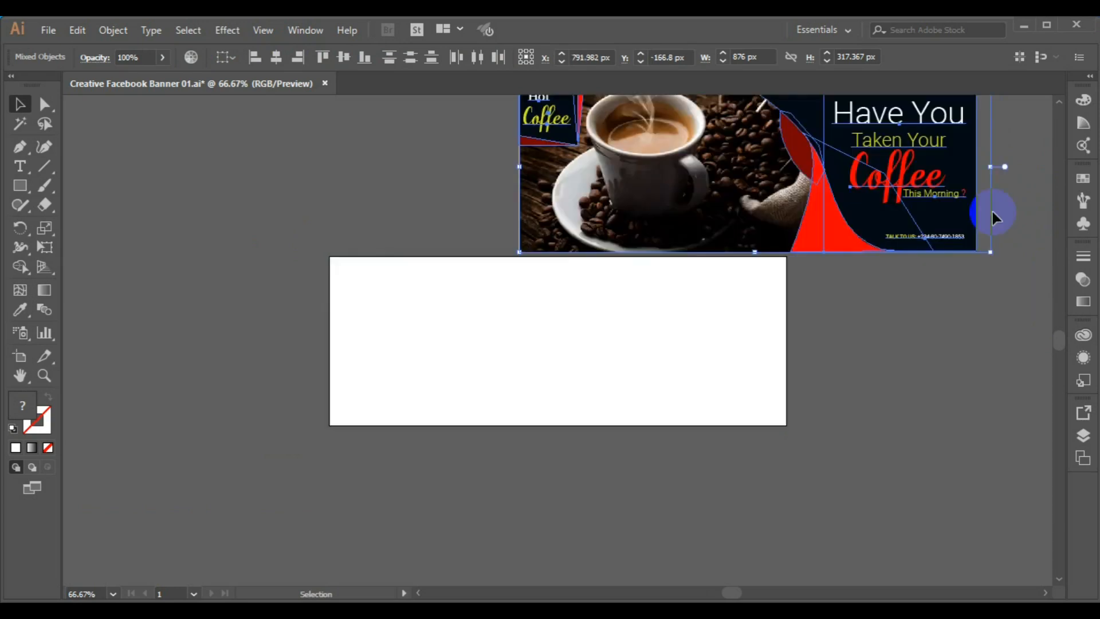
# Move the finished banner artwork farther up to leave a gap above the blank artboard, and deselect it.
pyautogui.click(1060, 103)
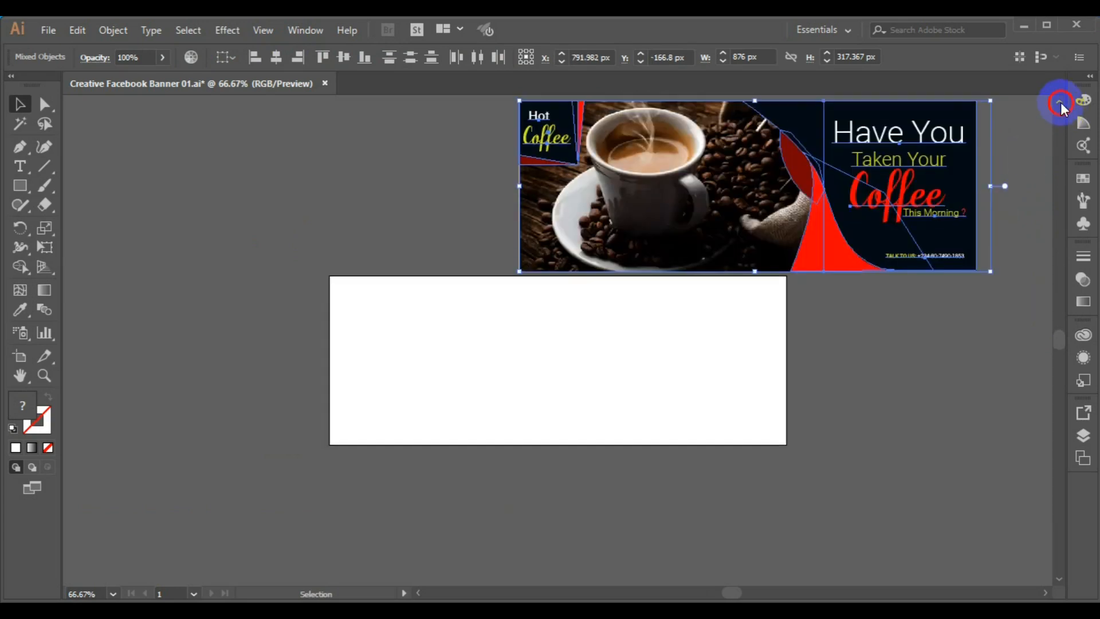
pyautogui.click(1060, 103)
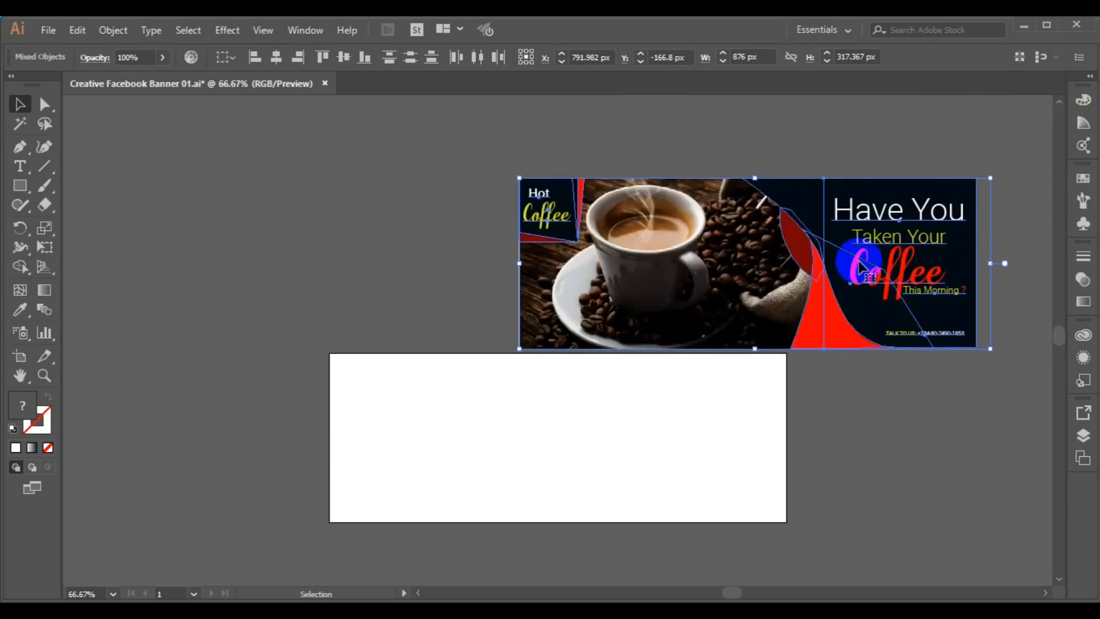
pyautogui.click(840, 267)
pyautogui.moveTo(840, 267); pyautogui.dragTo(842, 232)
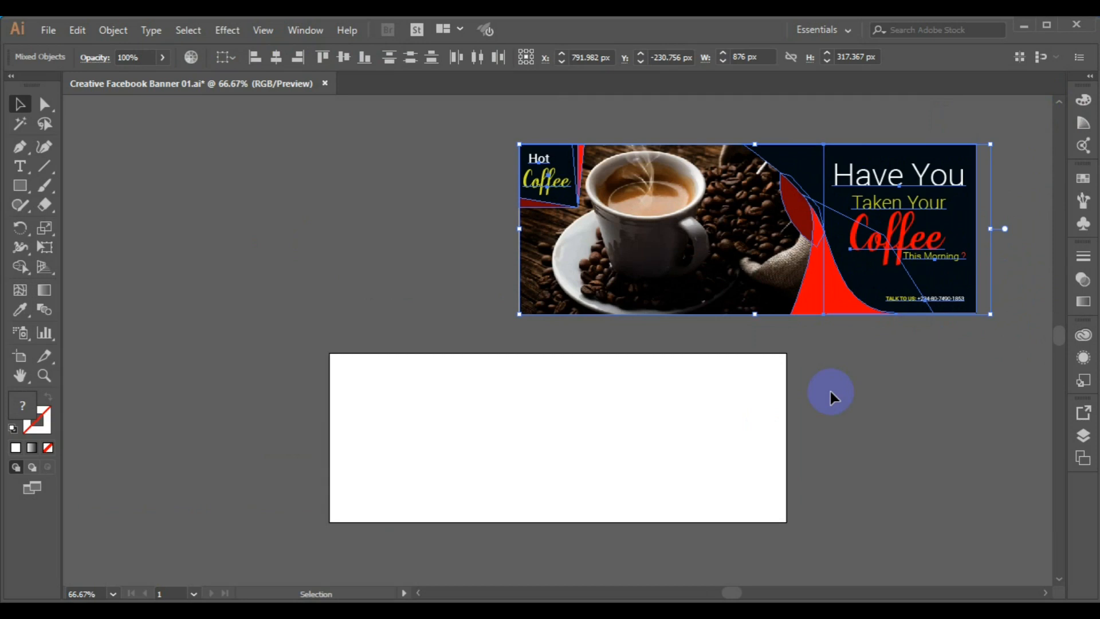
pyautogui.click(472, 388)
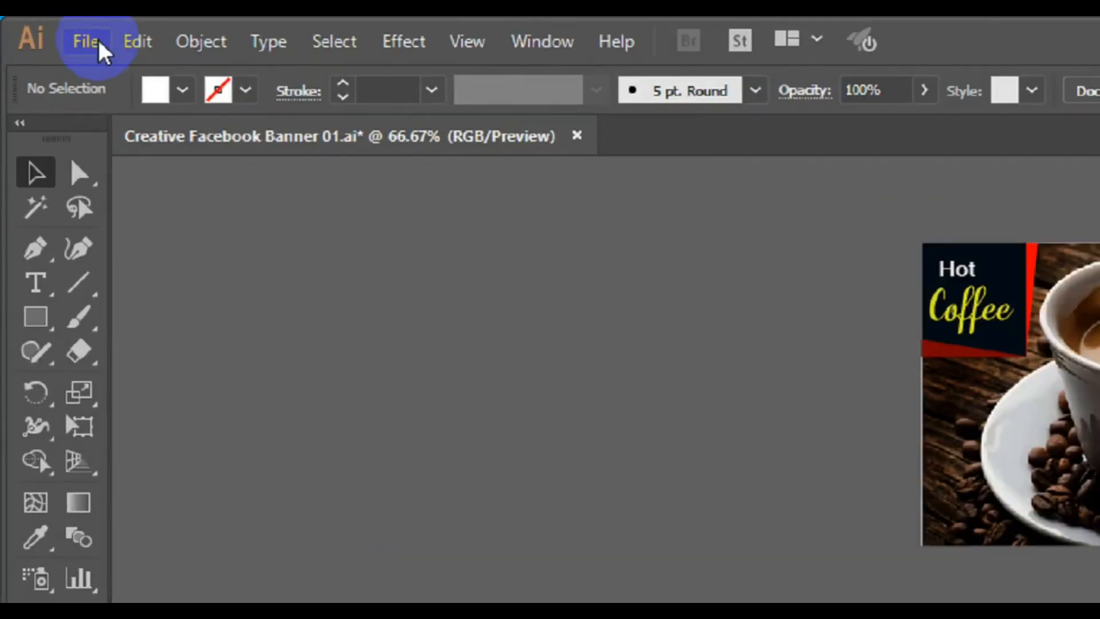
# Place the linked coffee image 2020-06-15_215728 from the Desktop at full artboard height, aligned to the artboard's left edge.
pyautogui.click(55, 32)
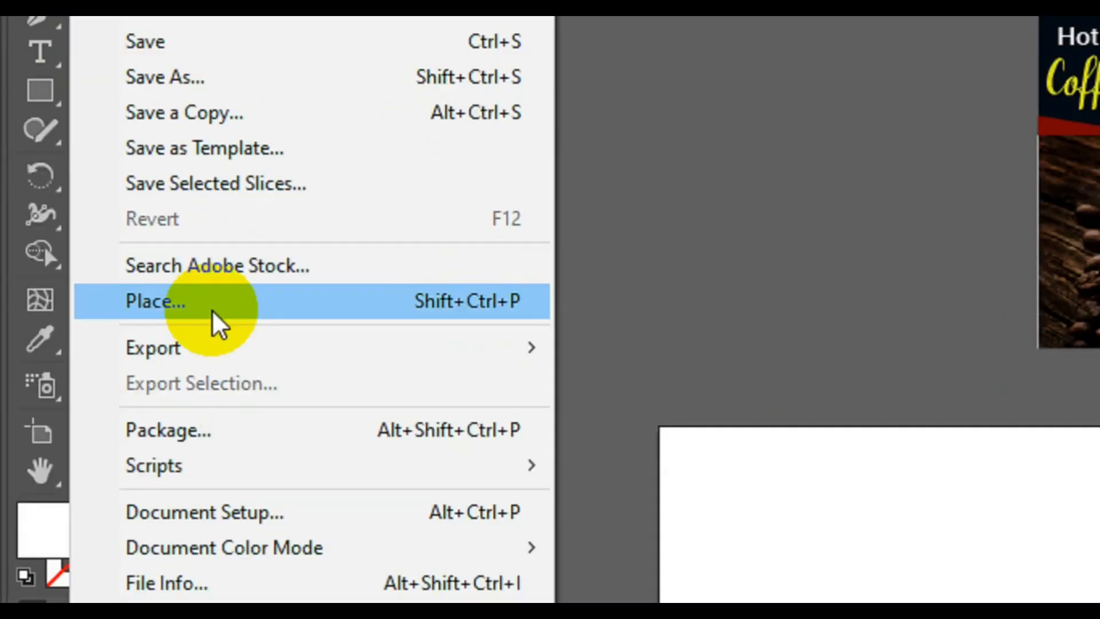
pyautogui.click(217, 324)
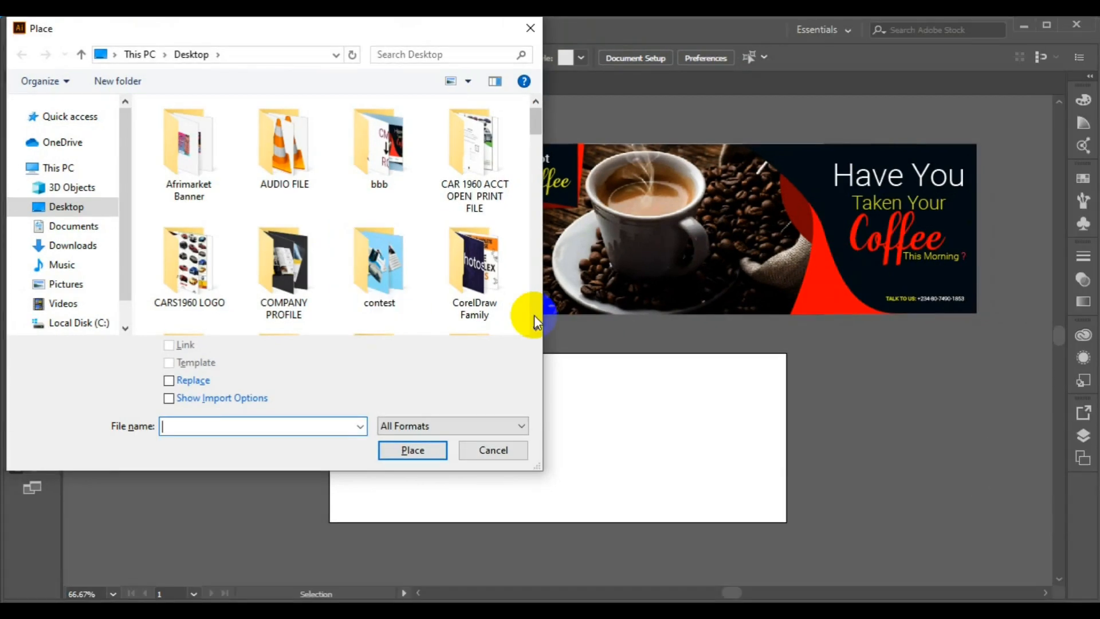
pyautogui.click(534, 315)
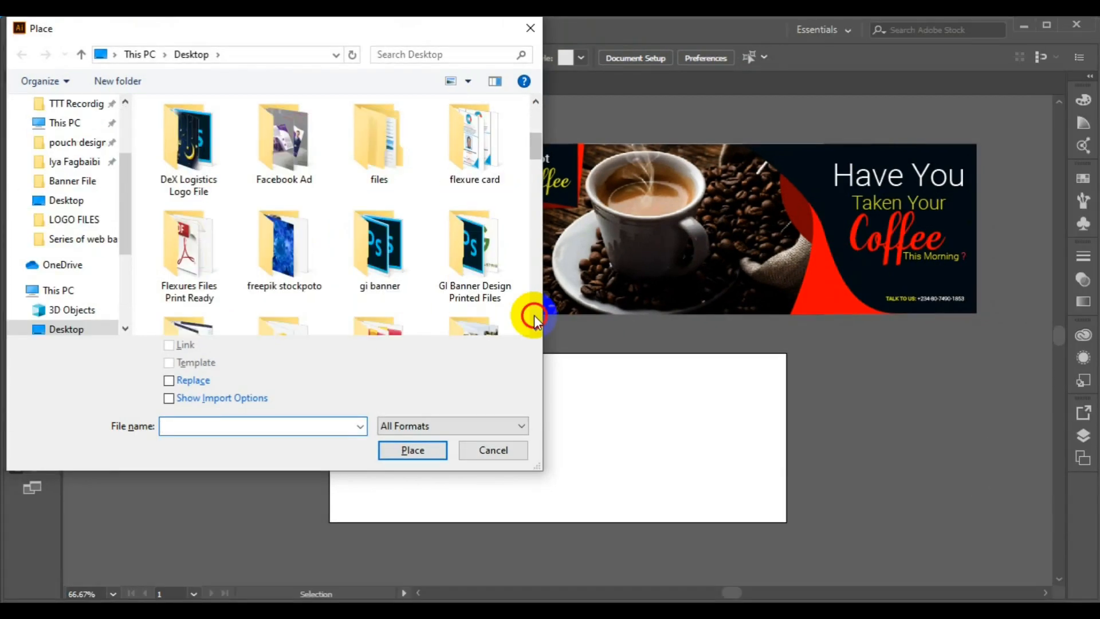
pyautogui.click(534, 315)
pyautogui.click(534, 315)
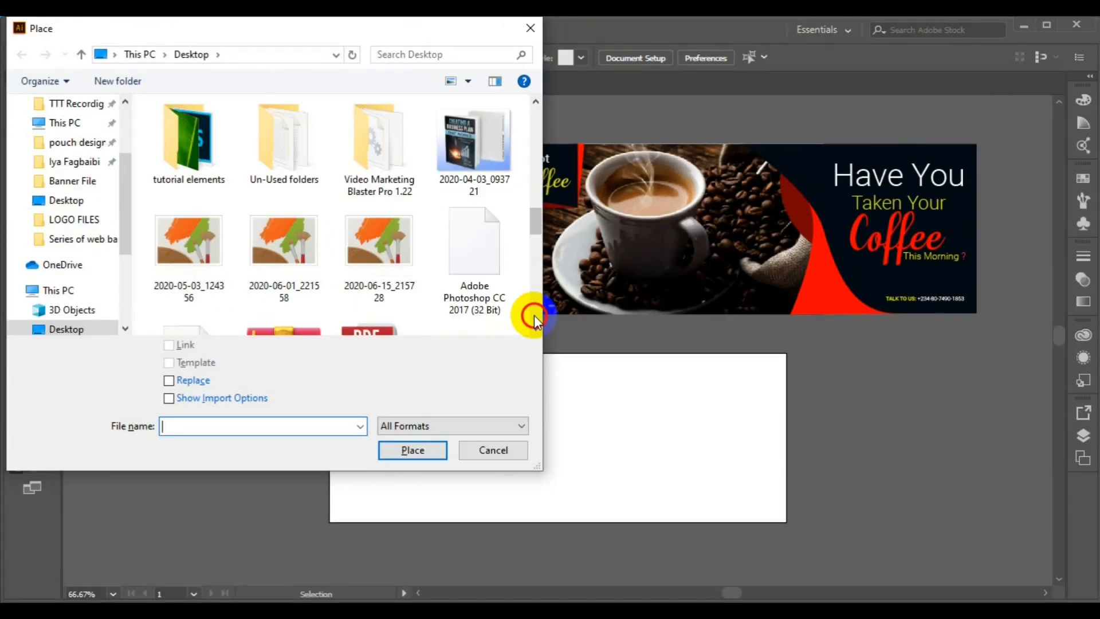
pyautogui.click(534, 315)
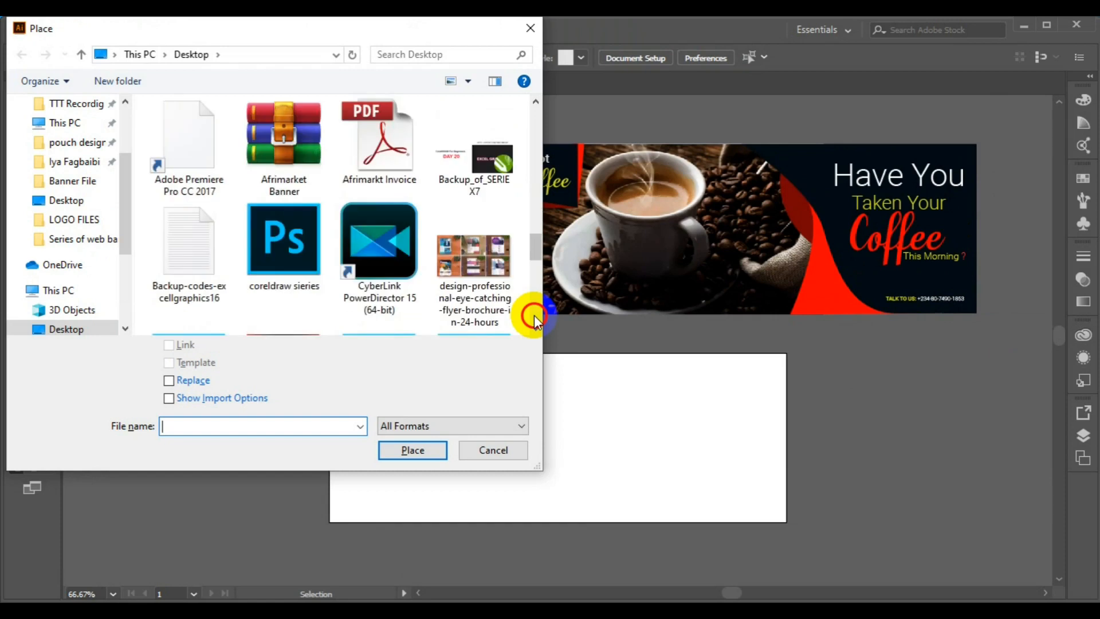
pyautogui.click(534, 315)
pyautogui.click(535, 313)
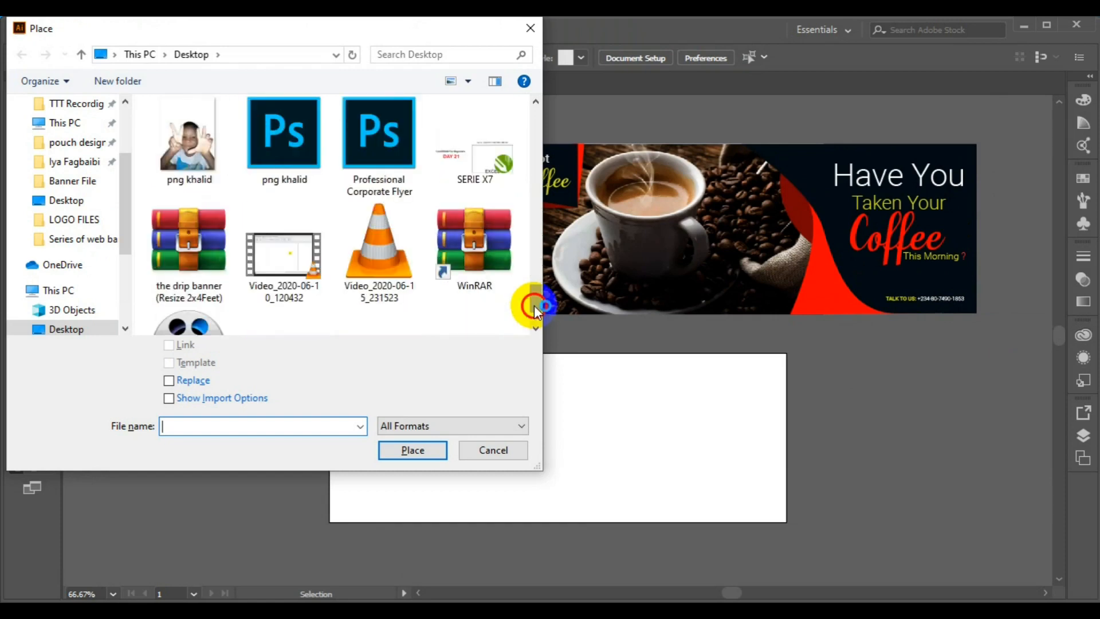
pyautogui.click(538, 219)
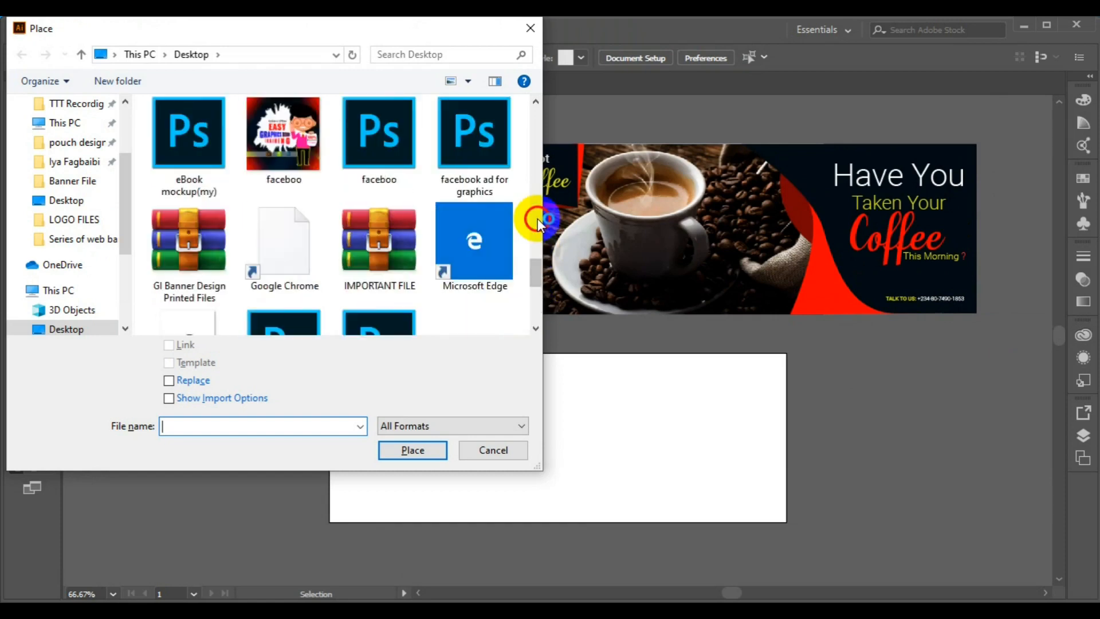
pyautogui.click(538, 219)
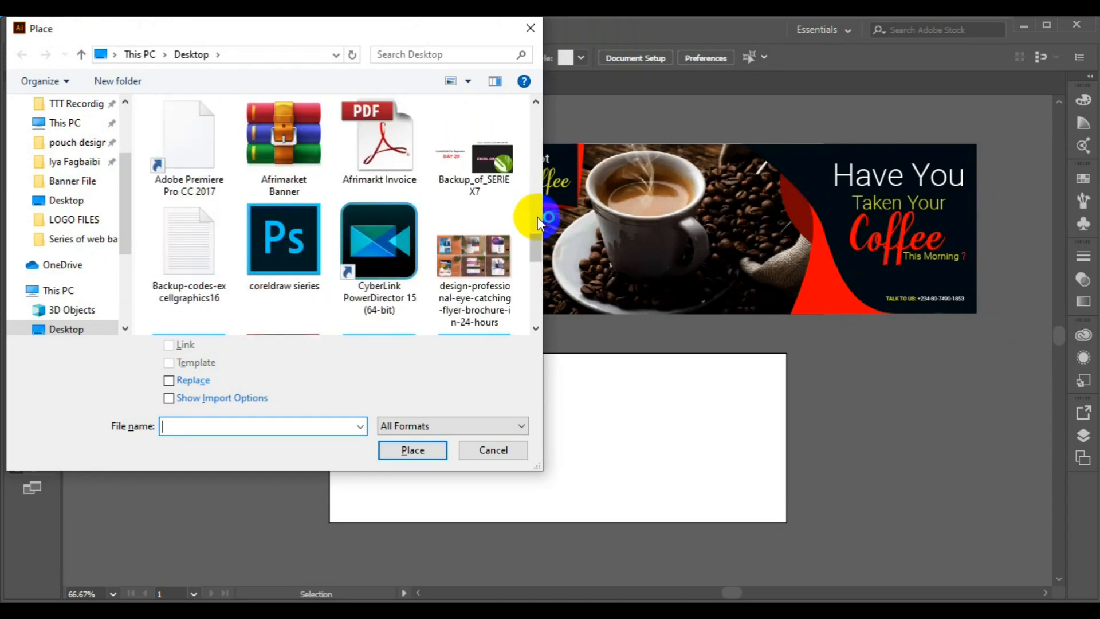
pyautogui.click(537, 187)
pyautogui.click(380, 274)
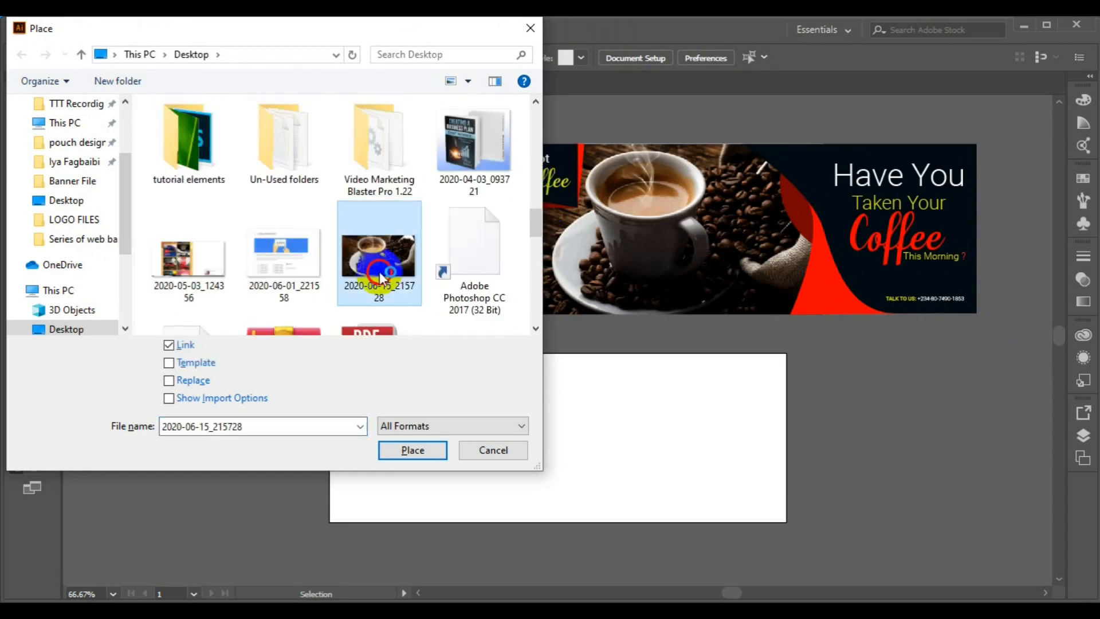
pyautogui.click(395, 450)
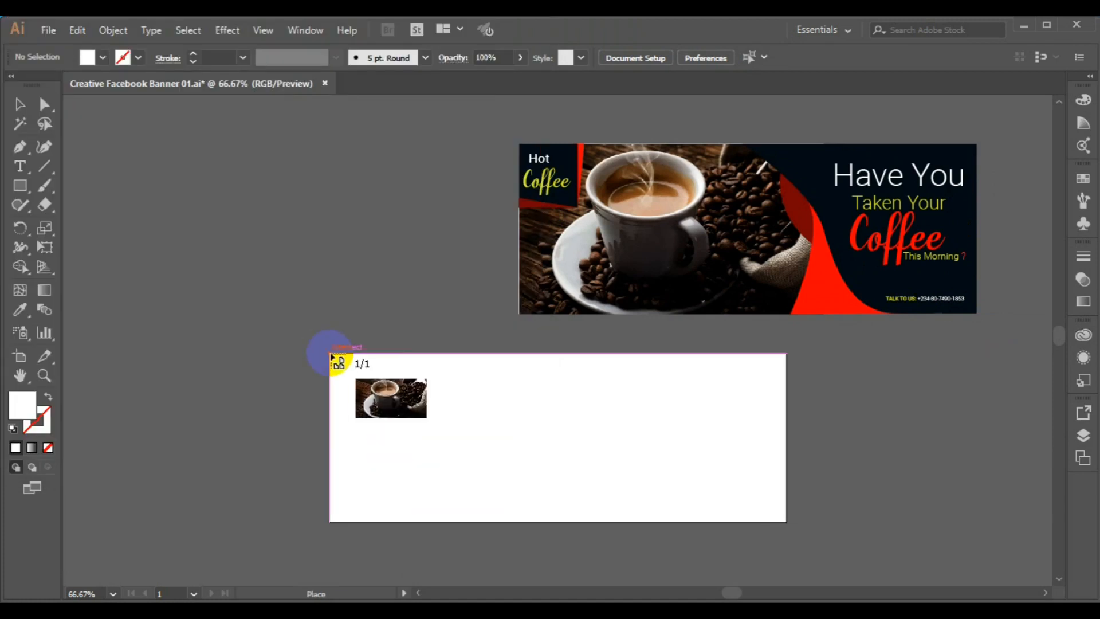
pyautogui.moveTo(497, 471); pyautogui.dragTo(630, 542)
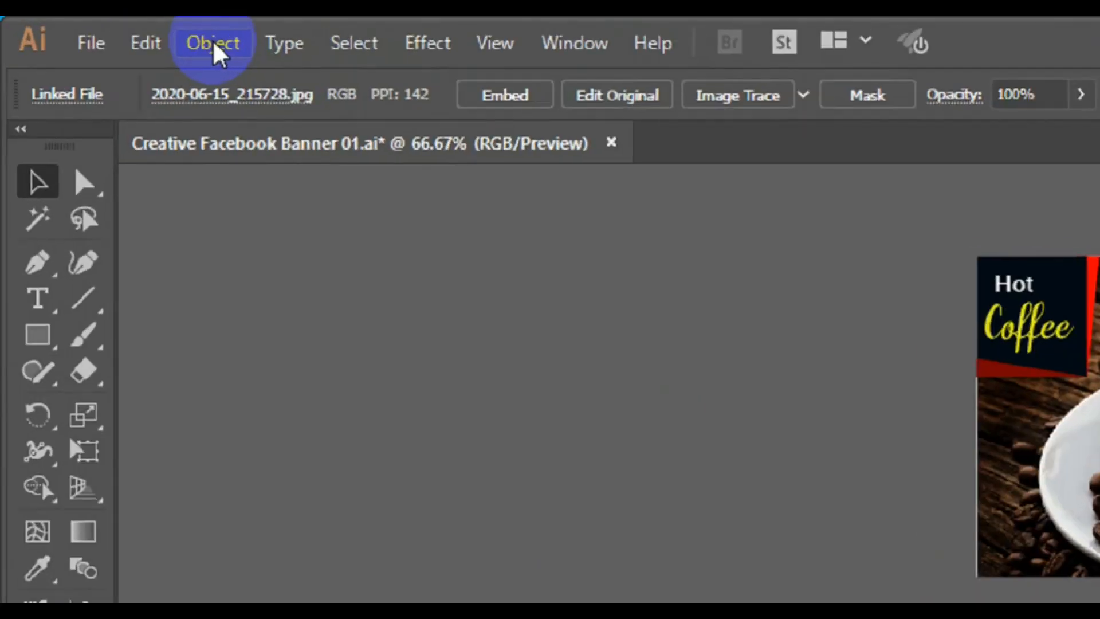
# Lock the placed coffee photo.
pyautogui.click(214, 46)
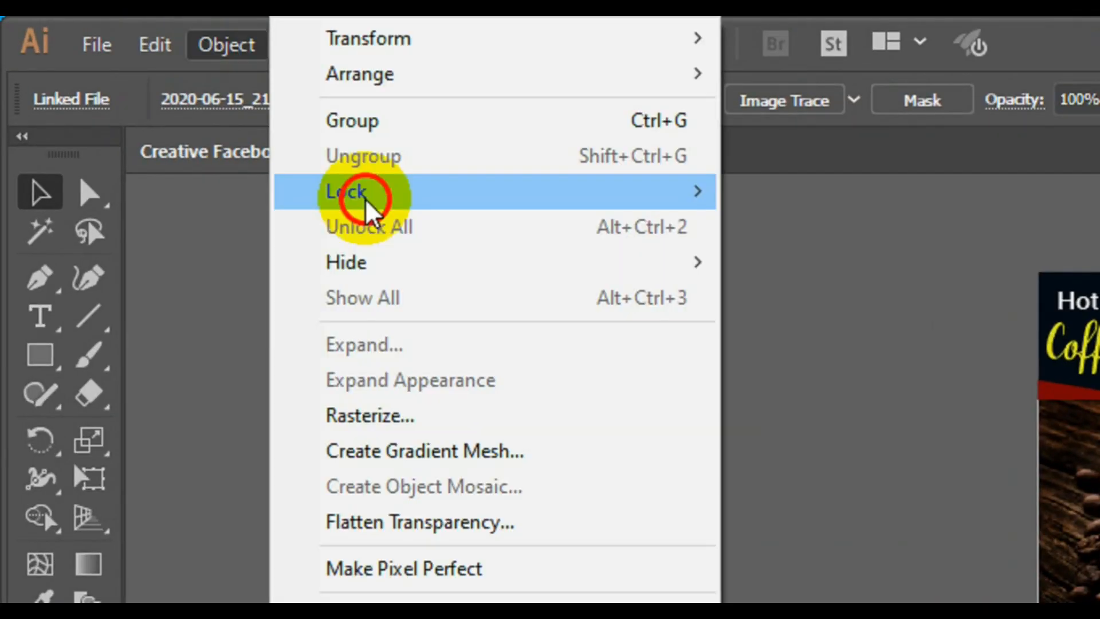
pyautogui.click(366, 201)
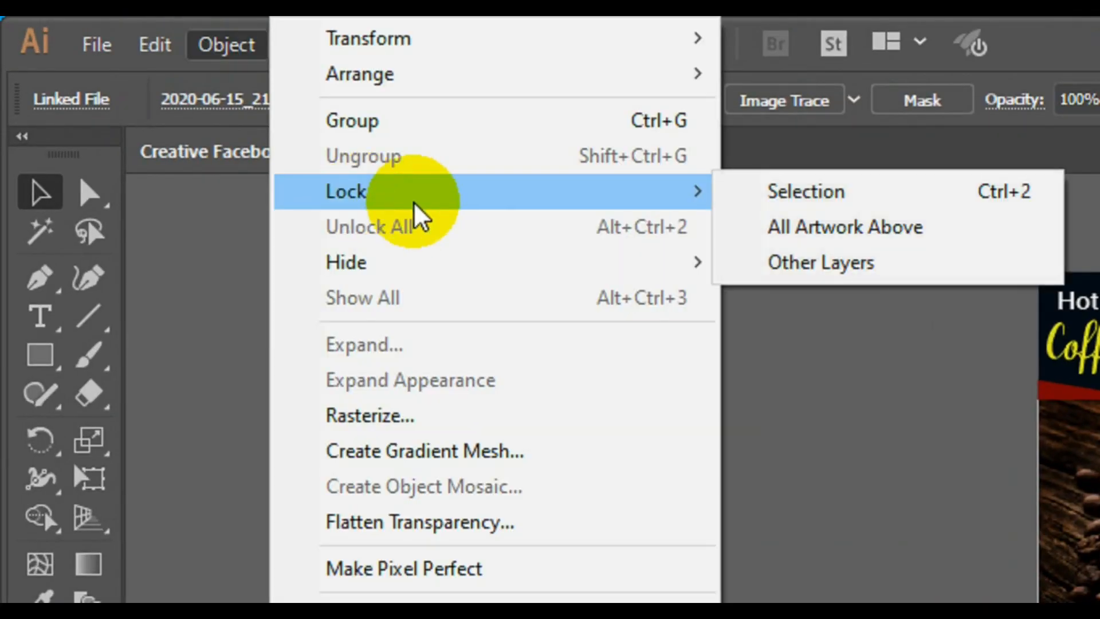
pyautogui.click(841, 195)
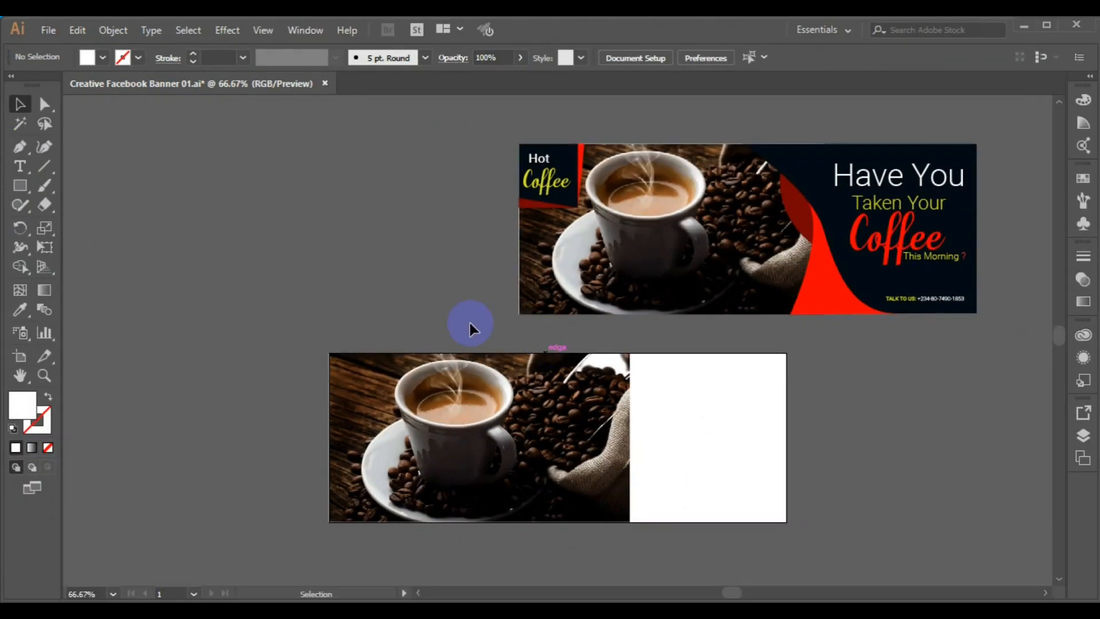
# Start a Pen path at the coffee photo's top edge, above the beans near its right end.
pyautogui.click(19, 149)
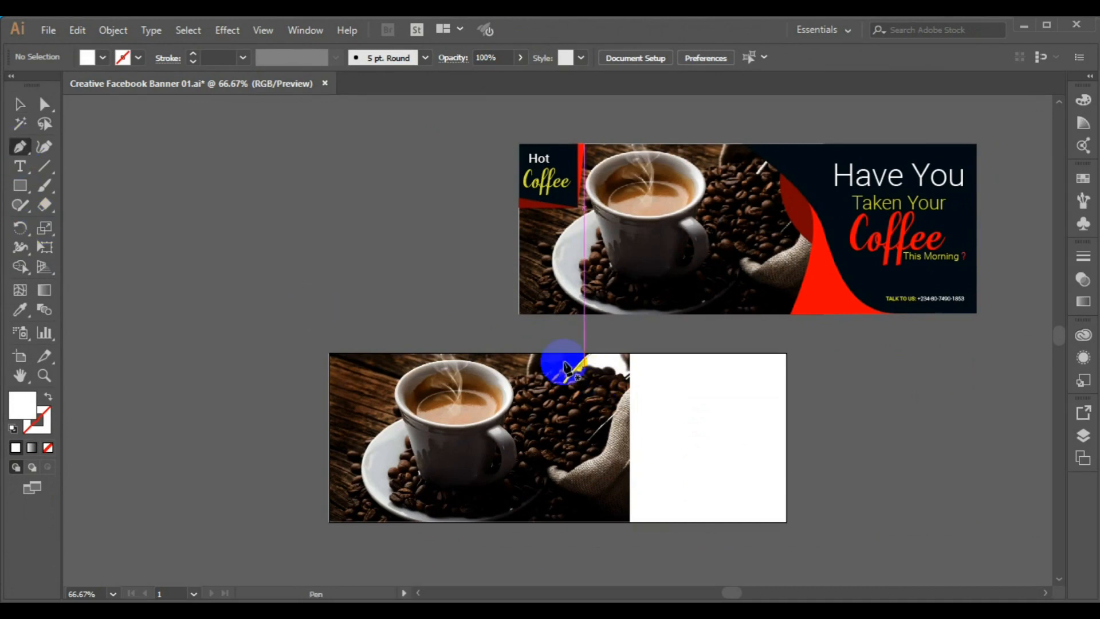
pyautogui.click(558, 353)
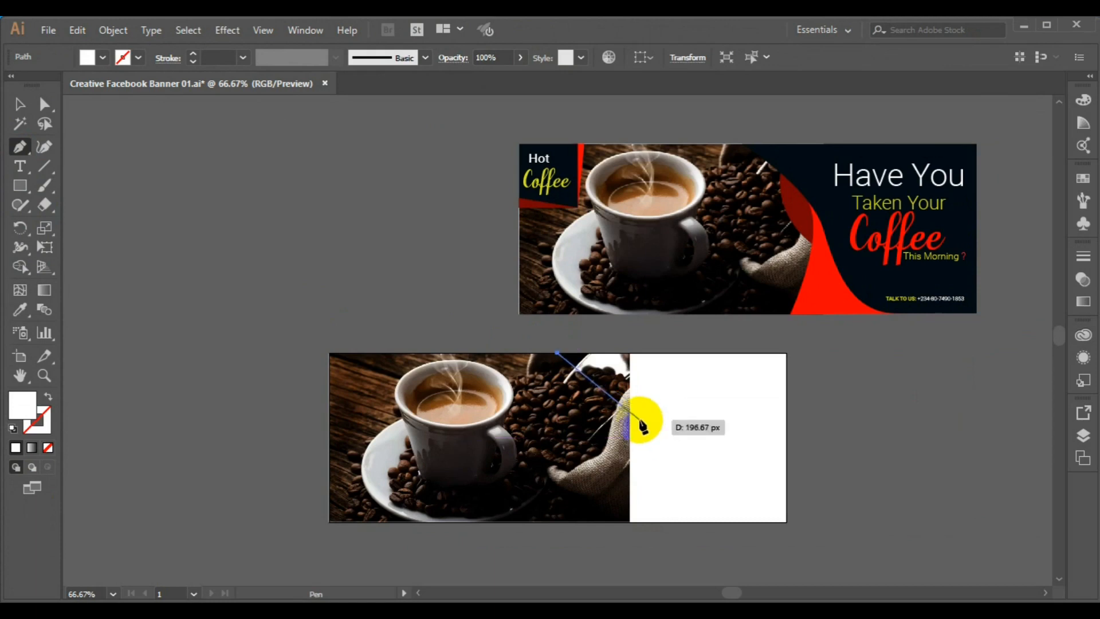
pyautogui.moveTo(632, 397); pyautogui.dragTo(656, 457)
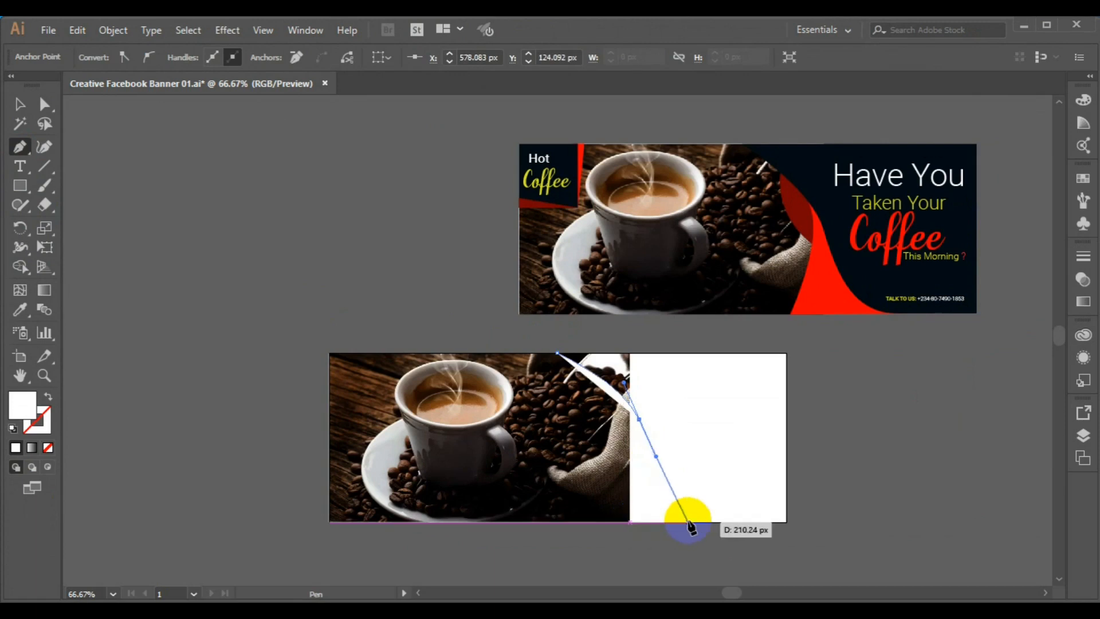
pyautogui.moveTo(688, 522); pyautogui.dragTo(758, 549)
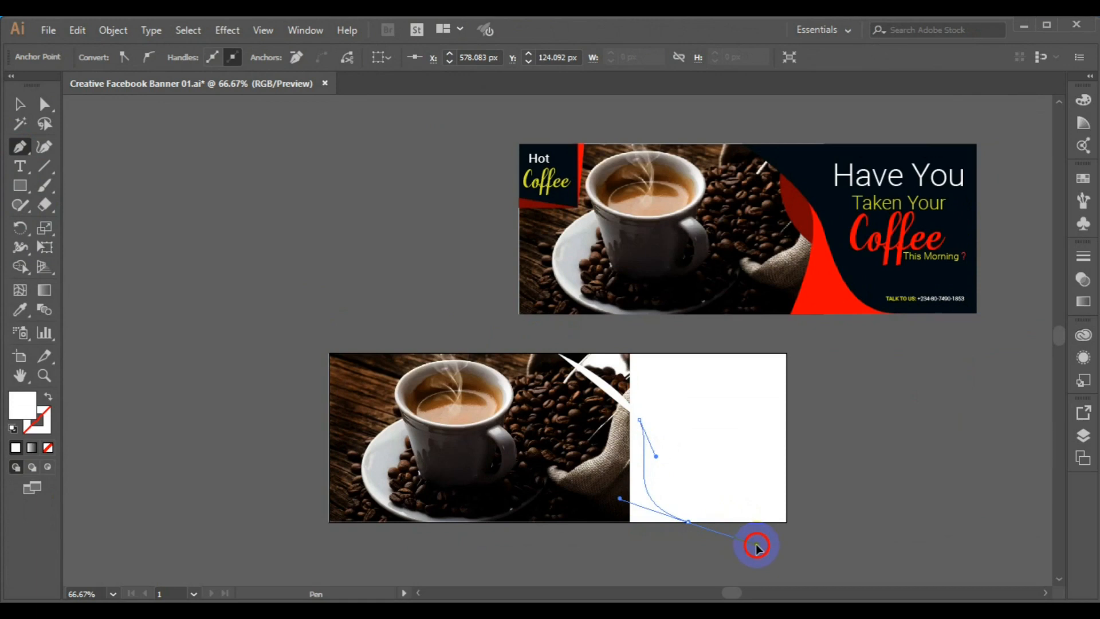
pyautogui.moveTo(758, 546); pyautogui.dragTo(758, 545)
pyautogui.hotkey('ctrl', 'z')
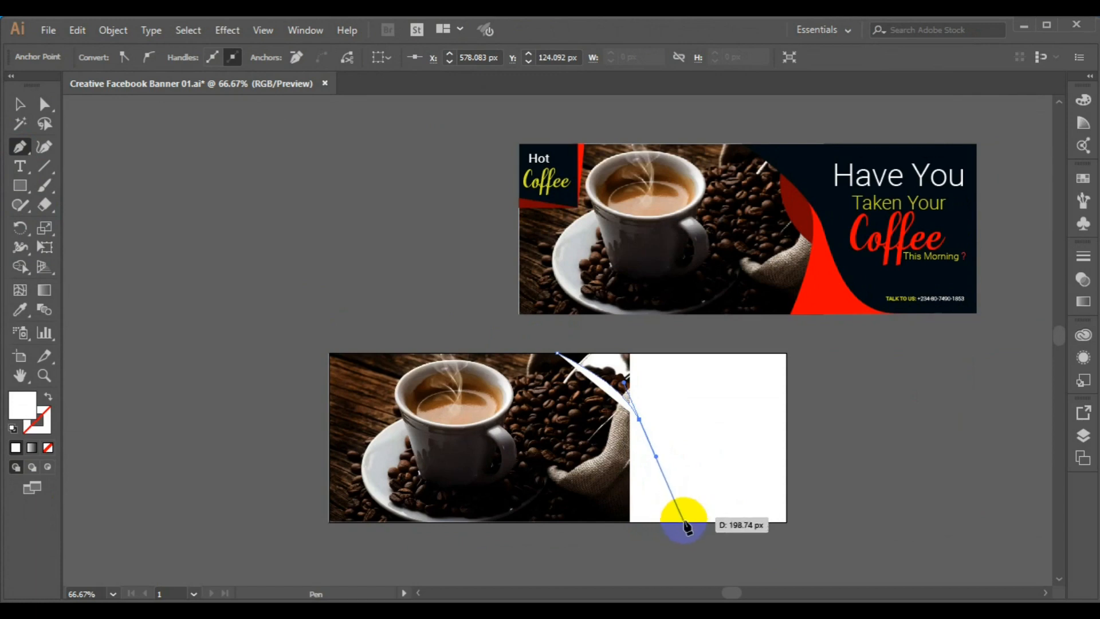
pyautogui.moveTo(687, 522); pyautogui.dragTo(774, 572)
pyautogui.hotkey('ctrl', 'z')
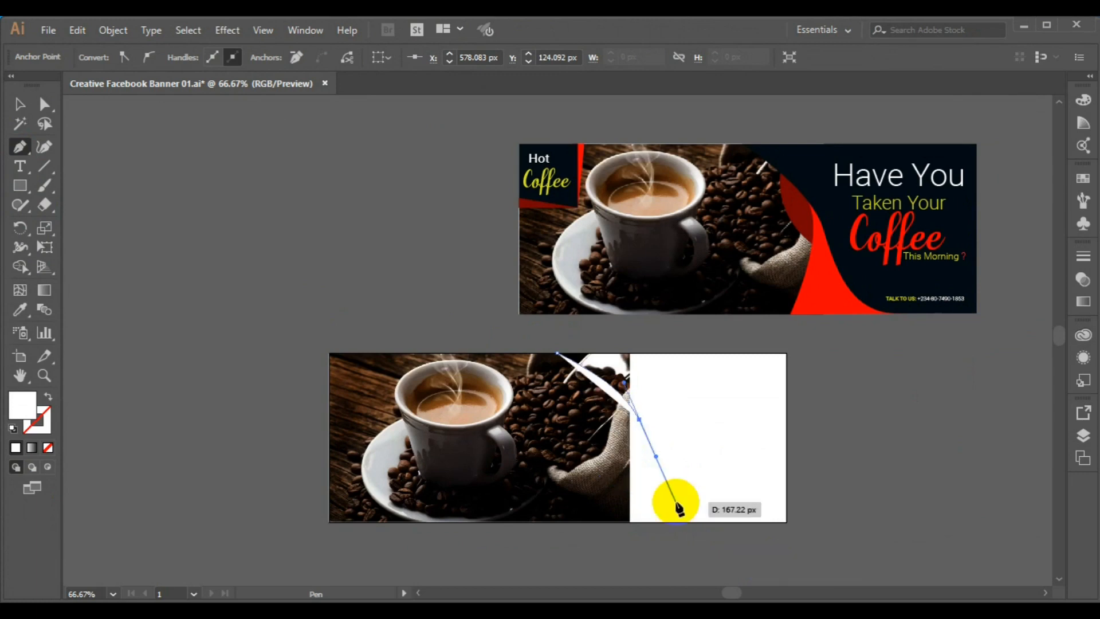
pyautogui.hotkey('ctrl', 'z')
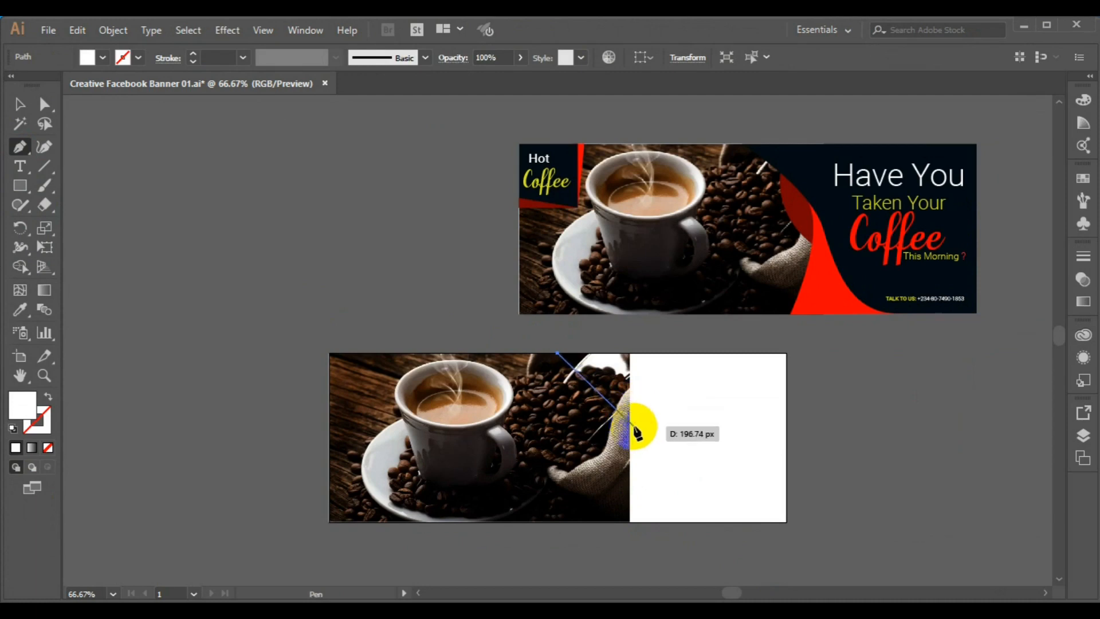
# Complete the Pen path as a closed panel, S-curving down to the artboard's bottom edge and following its right corners back to the start.
pyautogui.moveTo(629, 433); pyautogui.dragTo(632, 483)
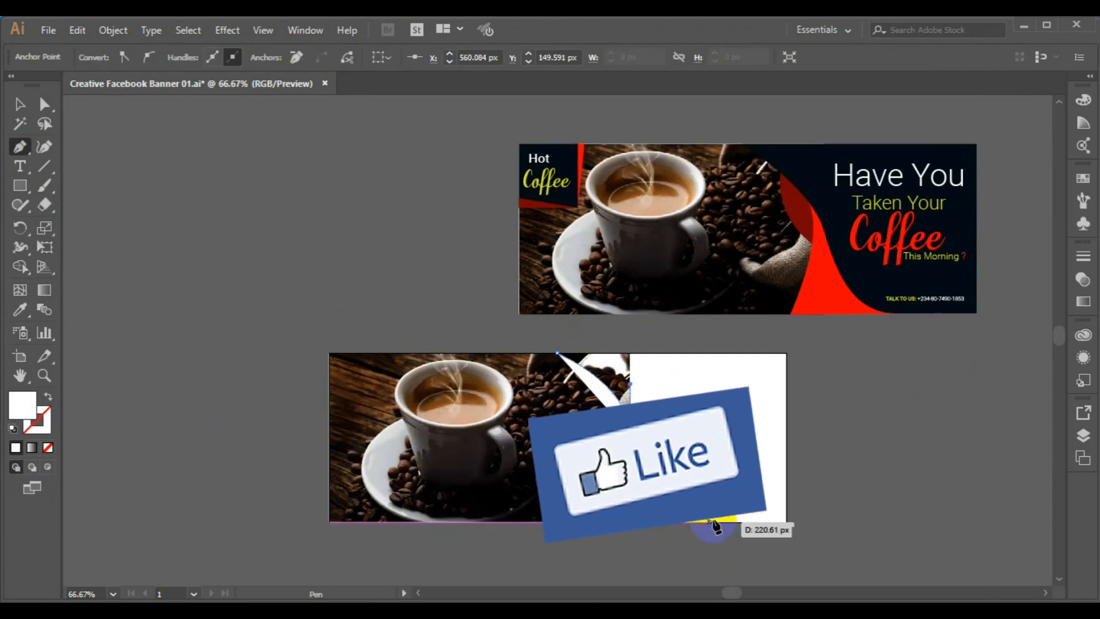
pyautogui.moveTo(710, 522); pyautogui.dragTo(743, 524)
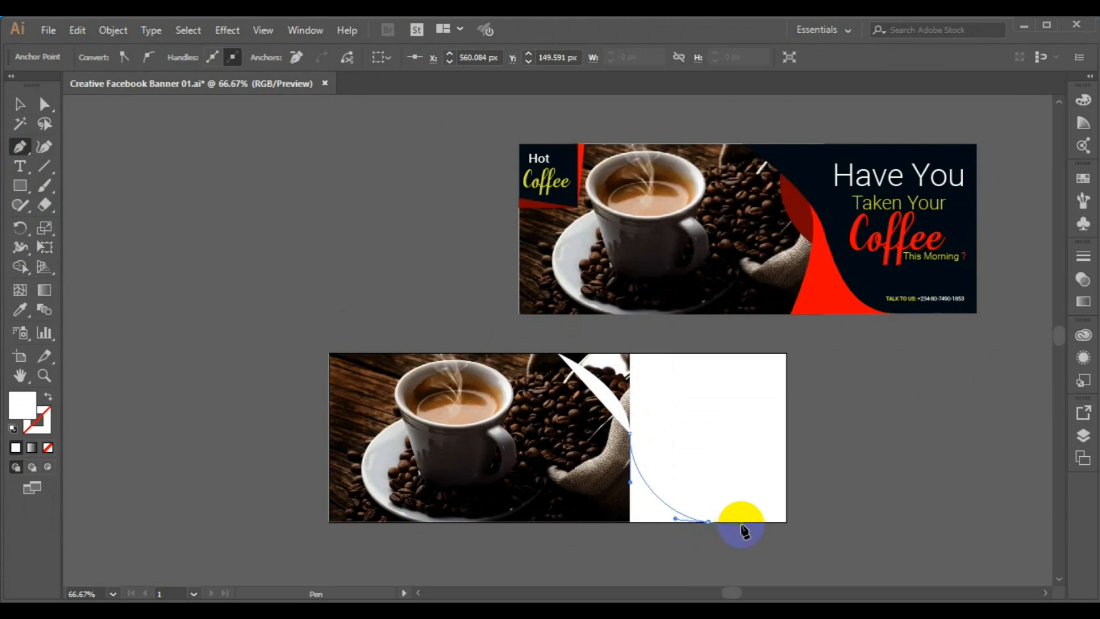
pyautogui.click(787, 523)
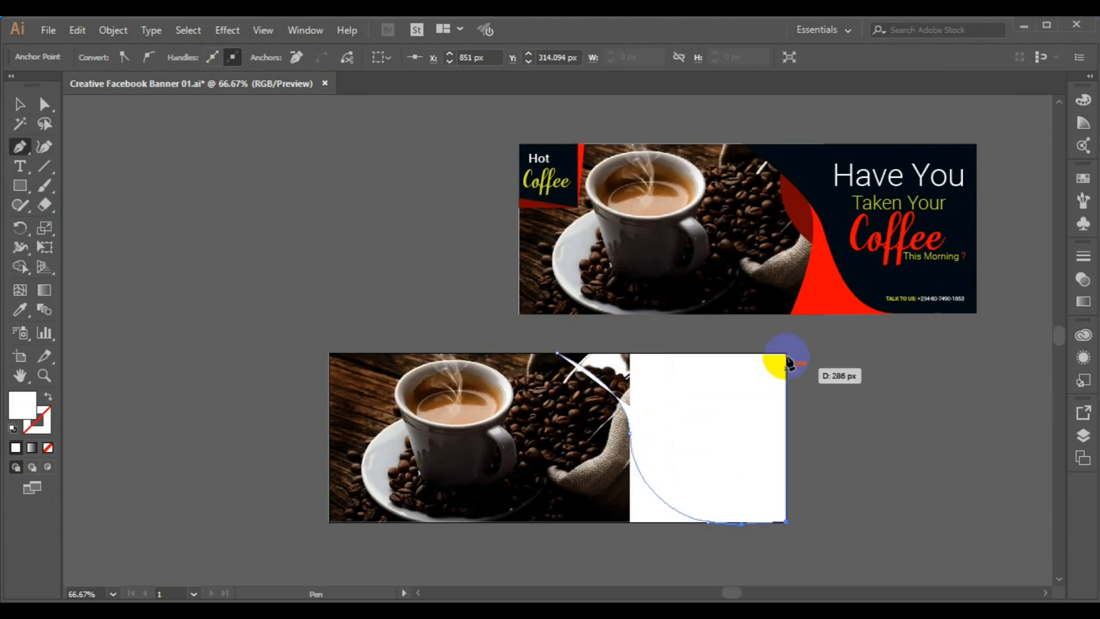
pyautogui.click(787, 354)
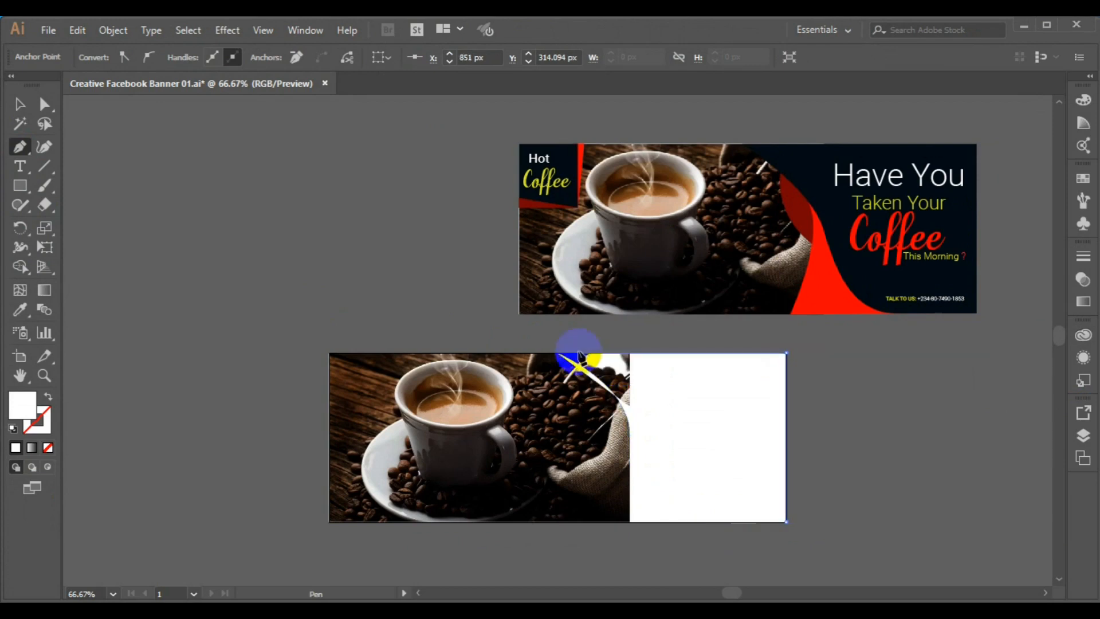
pyautogui.click(558, 354)
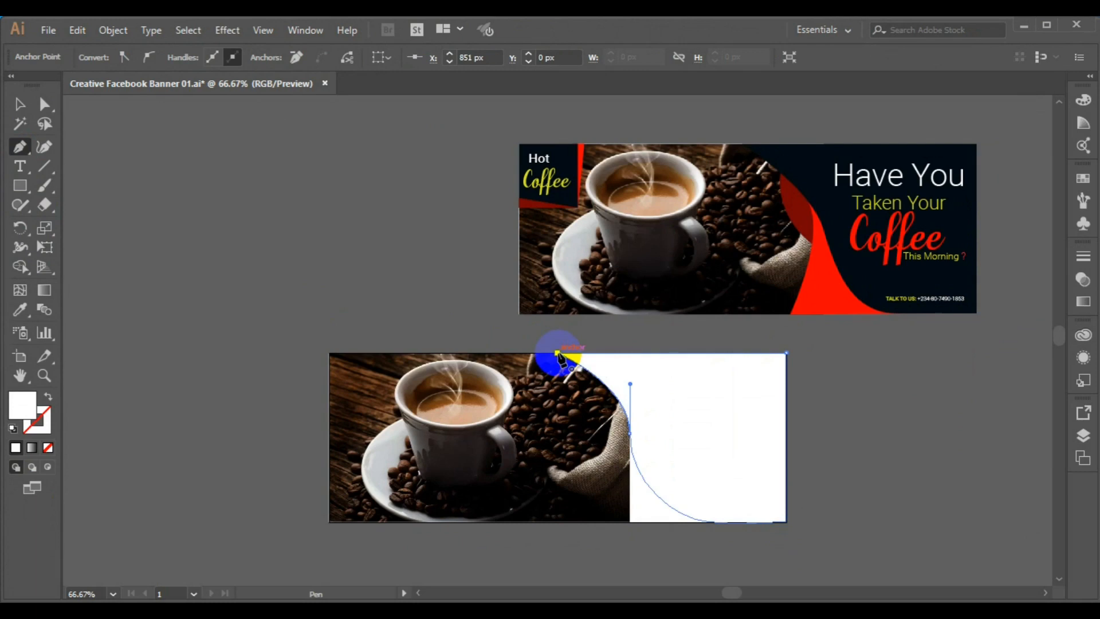
# Fill the curved panel with the dark navy sampled from the finished banner, and deselect it.
pyautogui.click(21, 309)
pyautogui.click(804, 153)
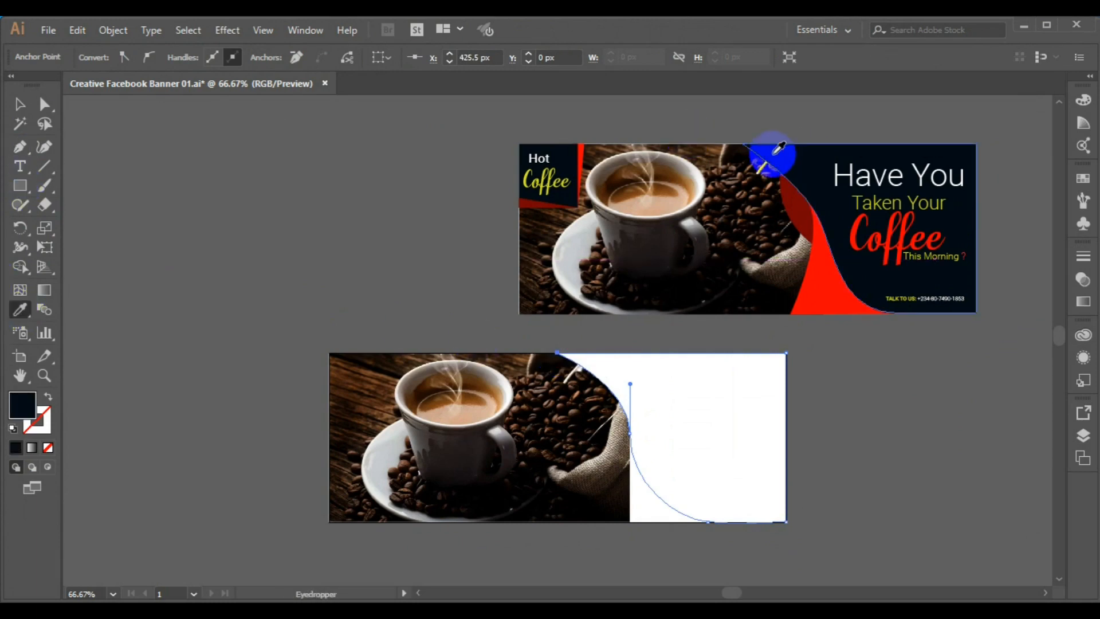
pyautogui.click(20, 105)
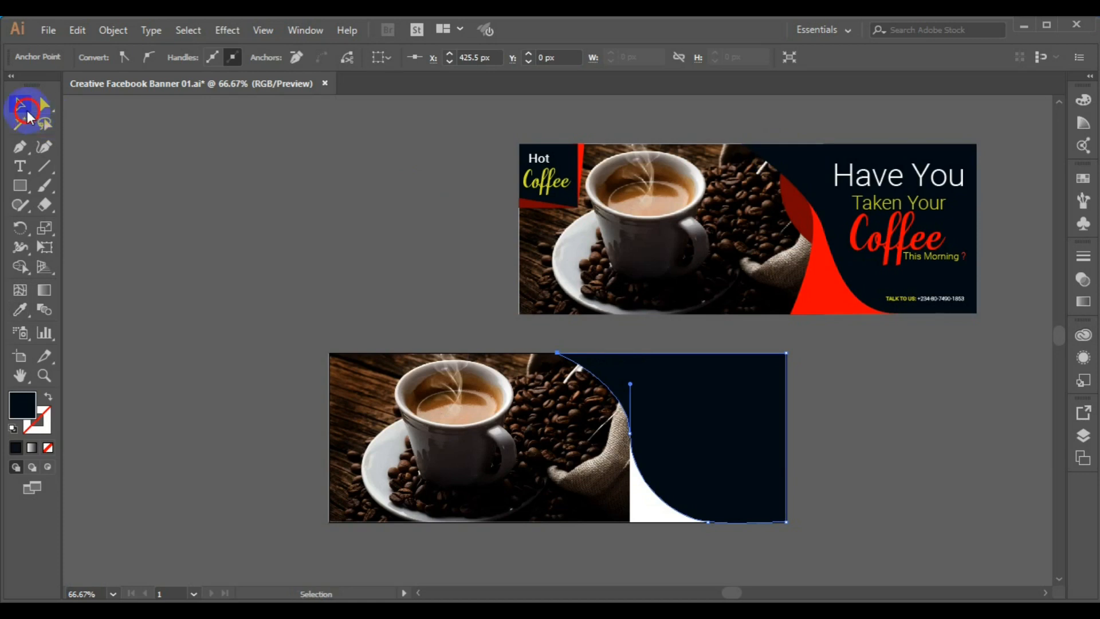
pyautogui.click(258, 348)
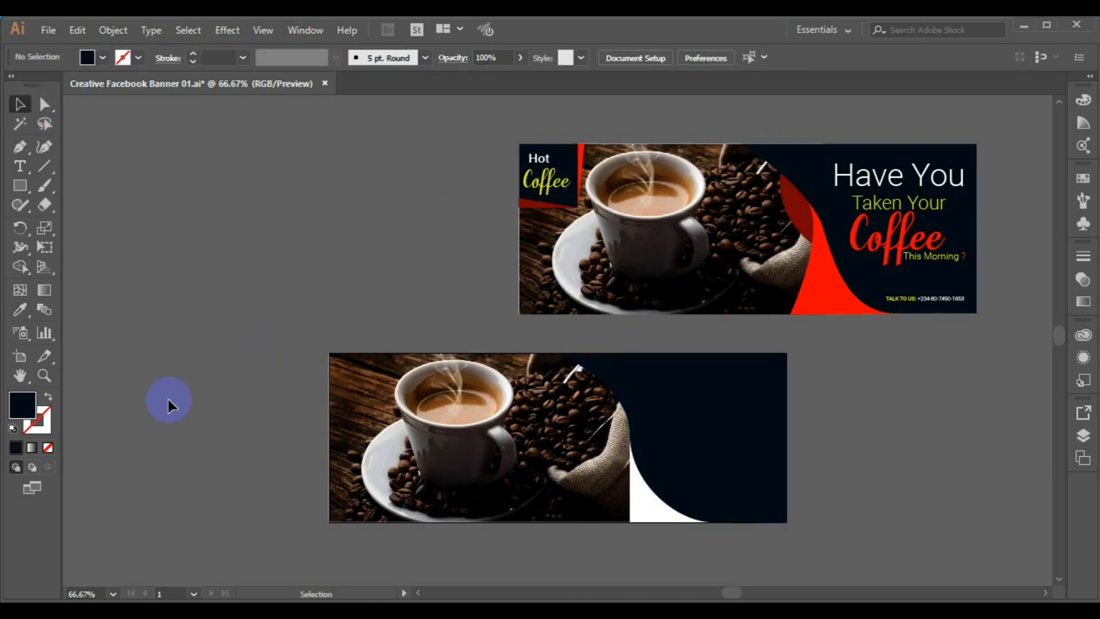
# Draw a closed Pen shape curving from the photo's bottom edge up to the navy panel's curved edge, with its remaining corners over the panel.
pyautogui.click(20, 148)
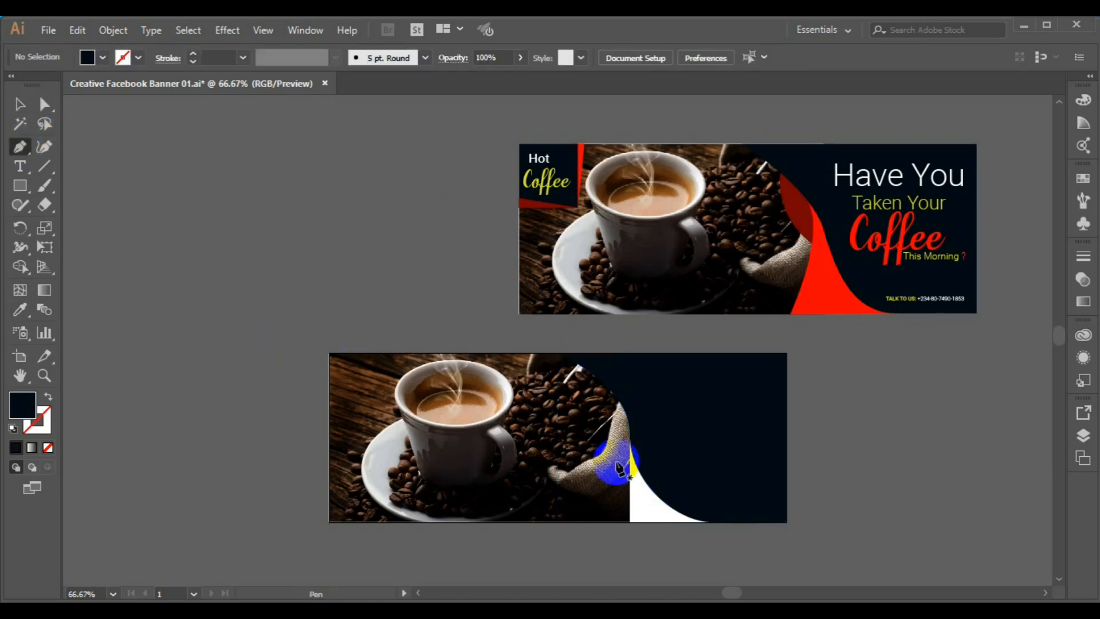
pyautogui.click(588, 522)
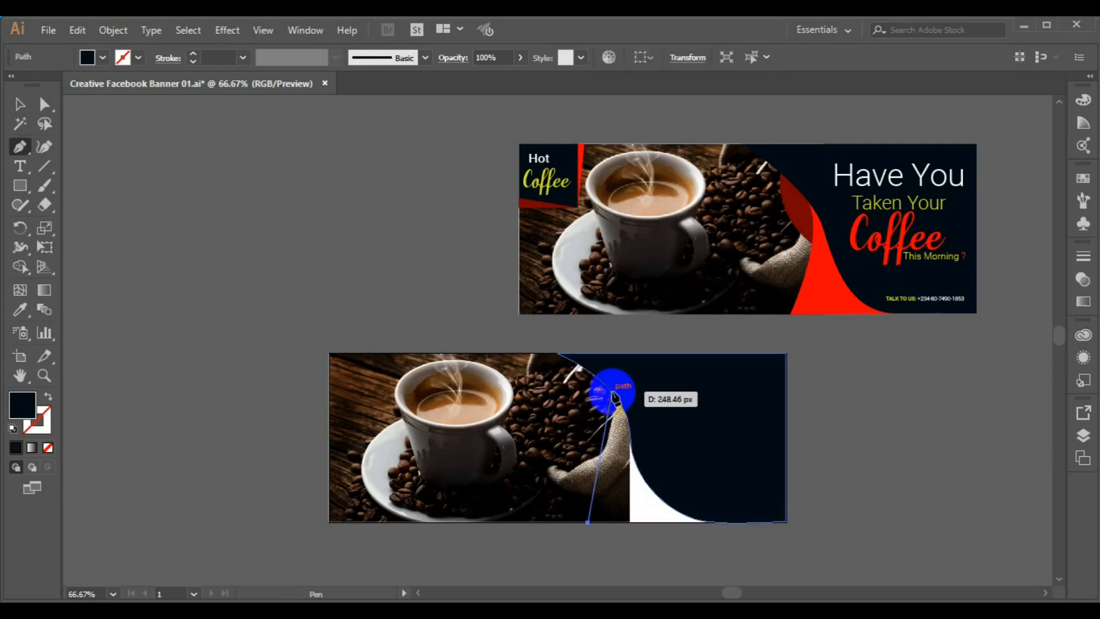
pyautogui.moveTo(613, 392); pyautogui.dragTo(593, 308)
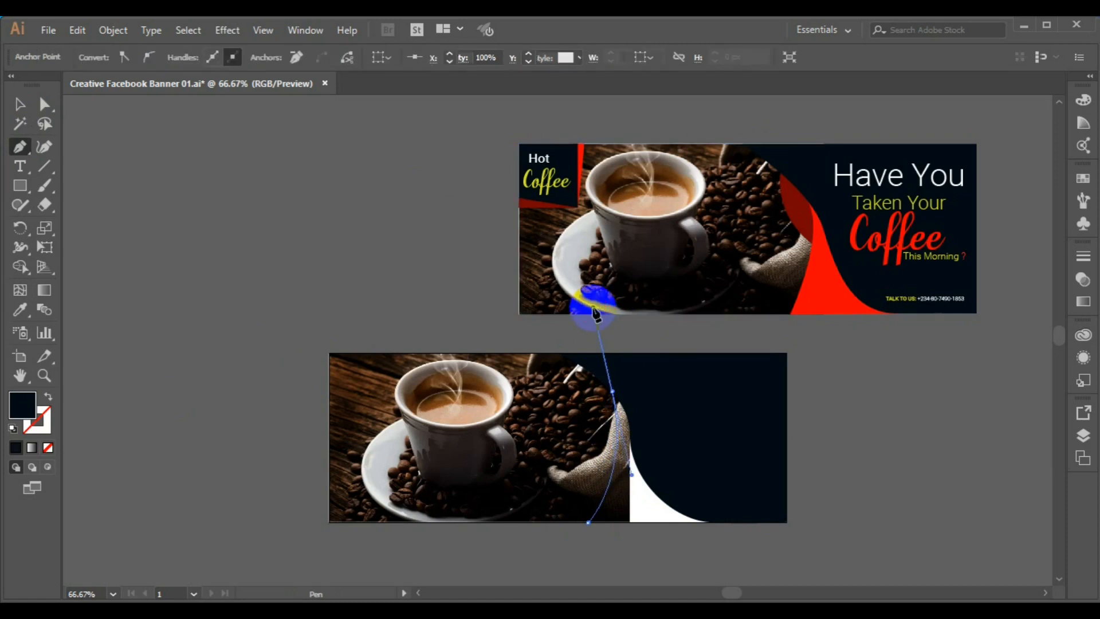
pyautogui.click(613, 393)
pyautogui.click(730, 444)
pyautogui.click(737, 523)
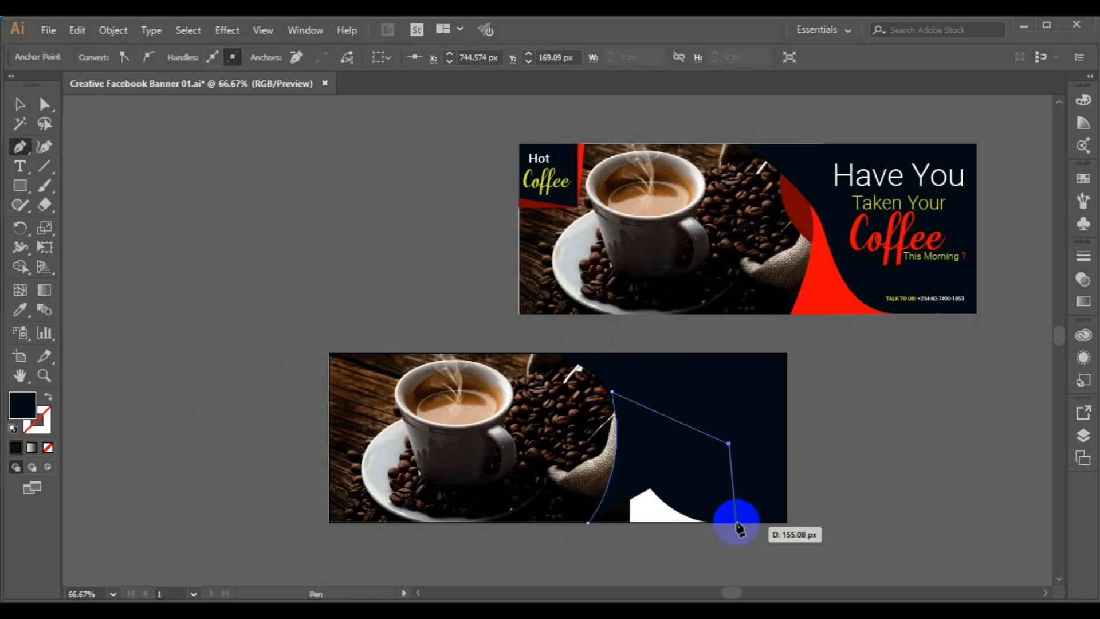
pyautogui.click(589, 523)
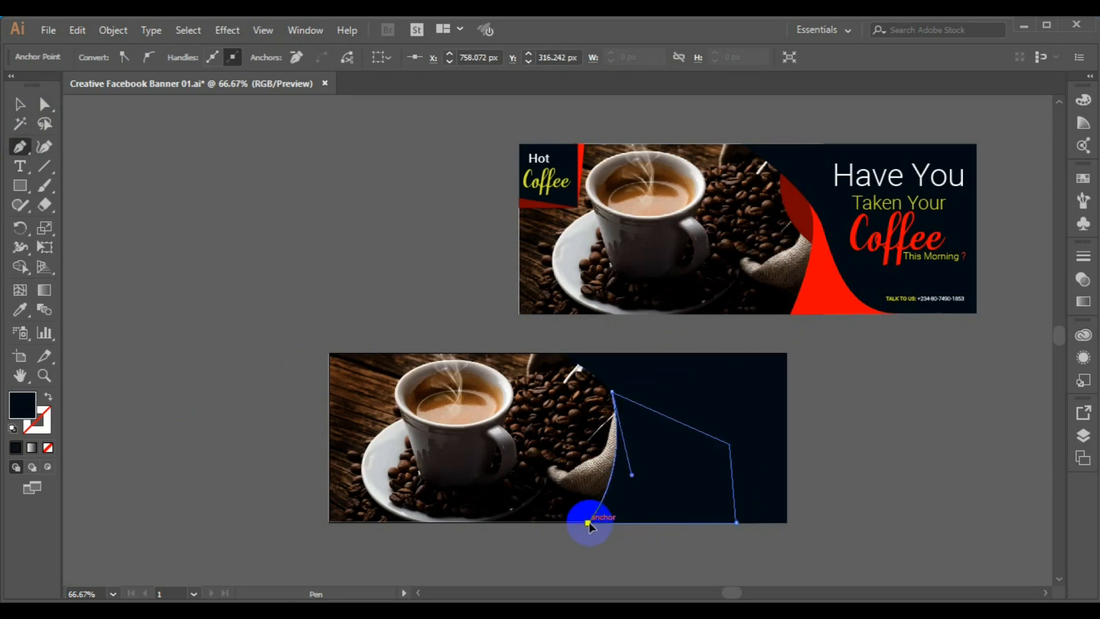
# Fill the new Pen shape with the bright red sampled from the finished banner's lower swoosh.
pyautogui.click(20, 315)
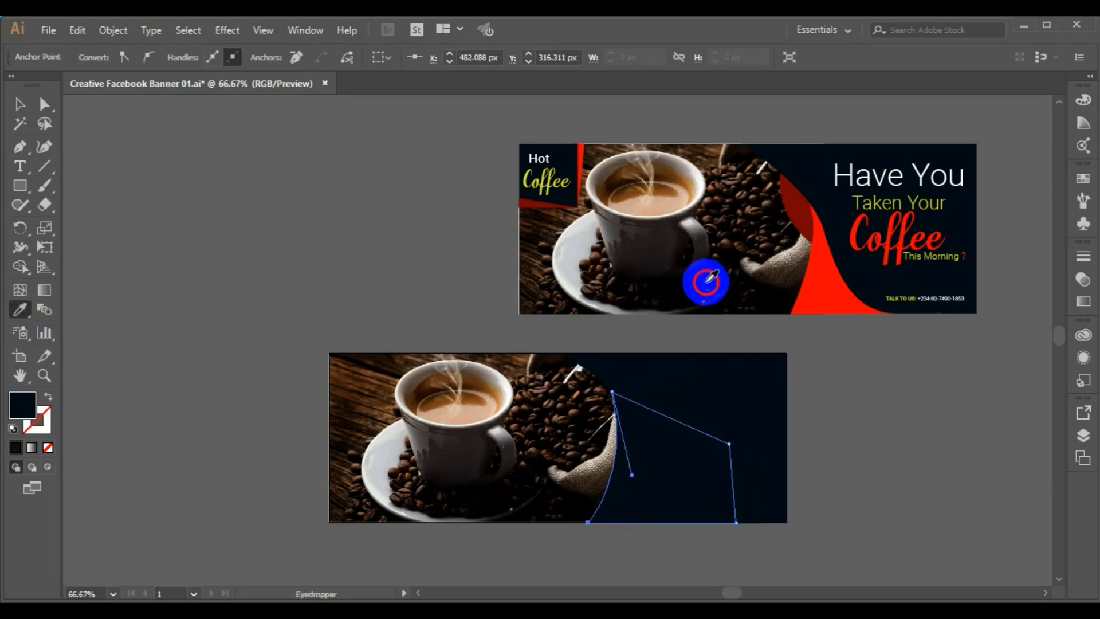
pyautogui.click(816, 289)
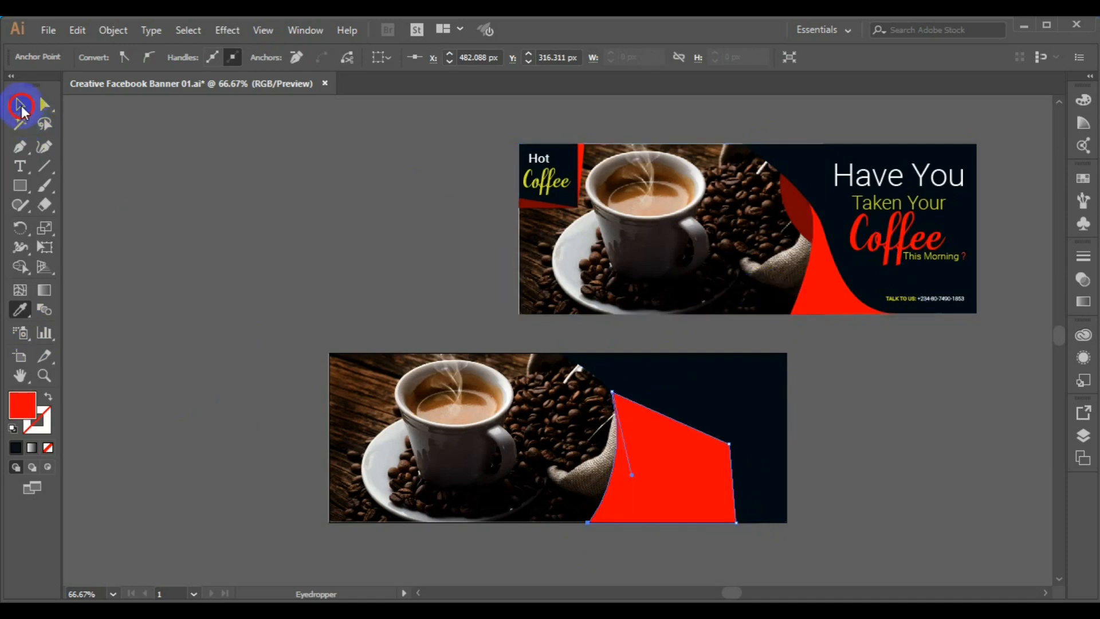
pyautogui.click(20, 105)
# Bring the navy panel to the front so it overlaps the red shape, and deselect it.
pyautogui.click(691, 369)
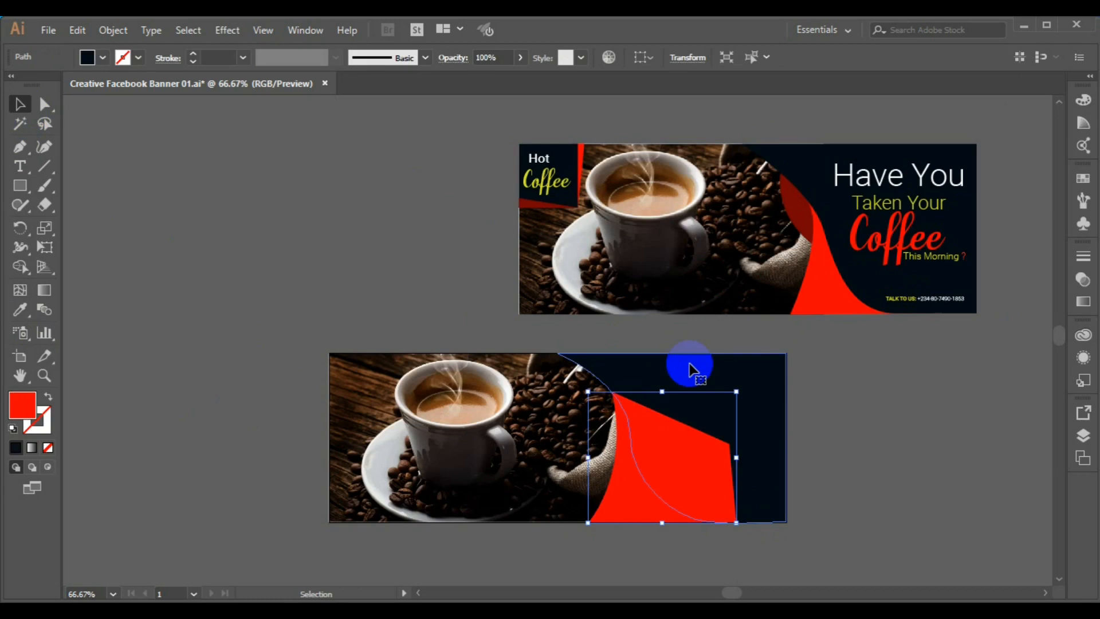
pyautogui.rightClick(690, 370)
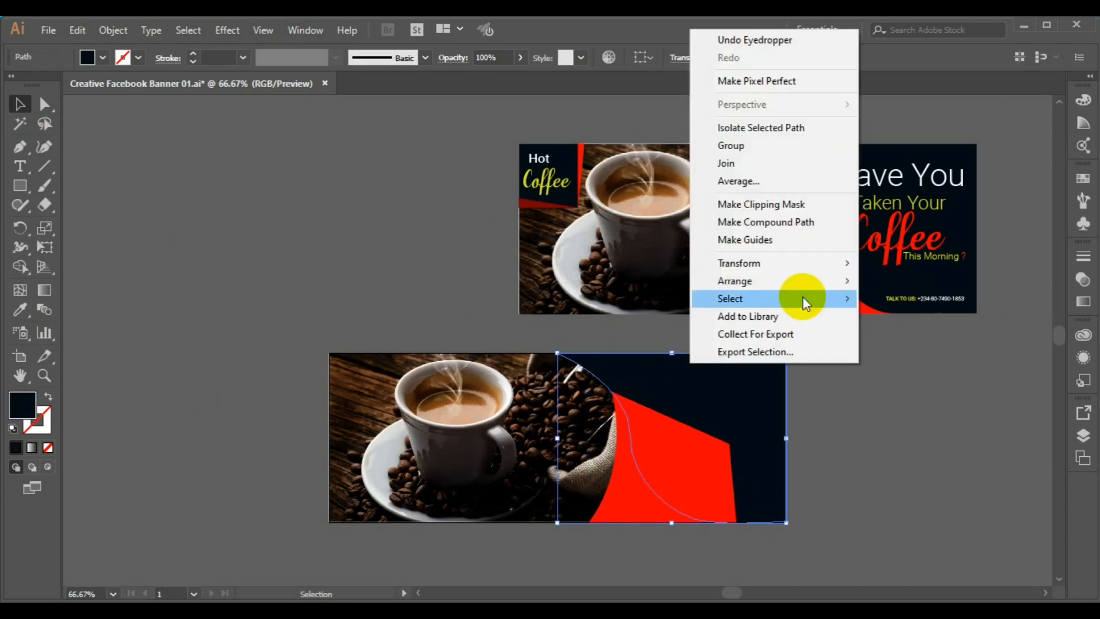
pyautogui.moveTo(795, 281)
pyautogui.click(926, 282)
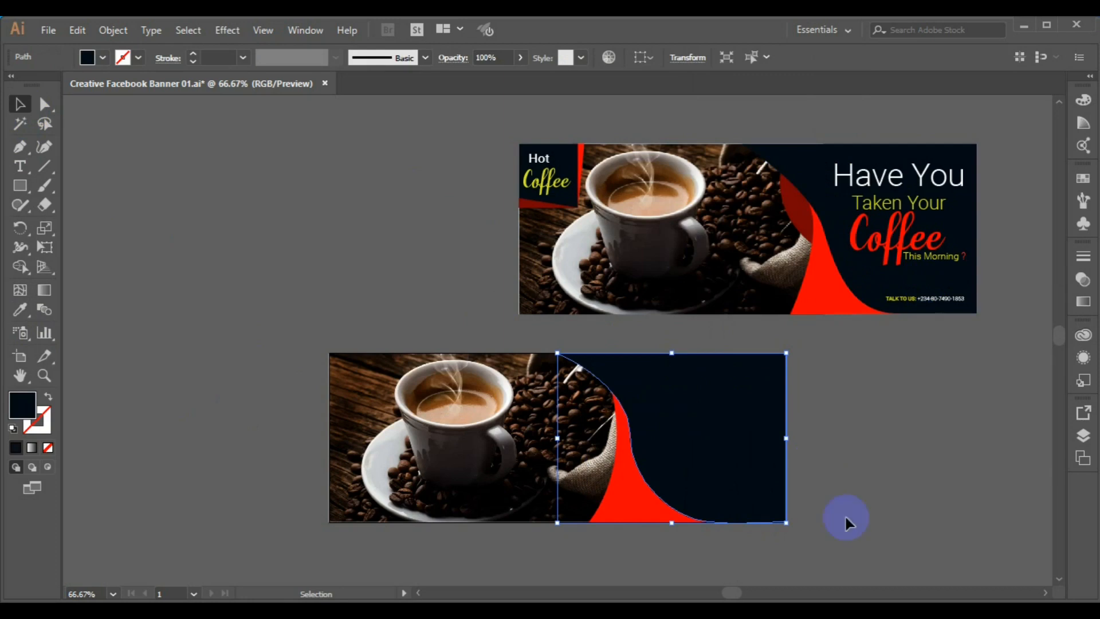
pyautogui.click(181, 267)
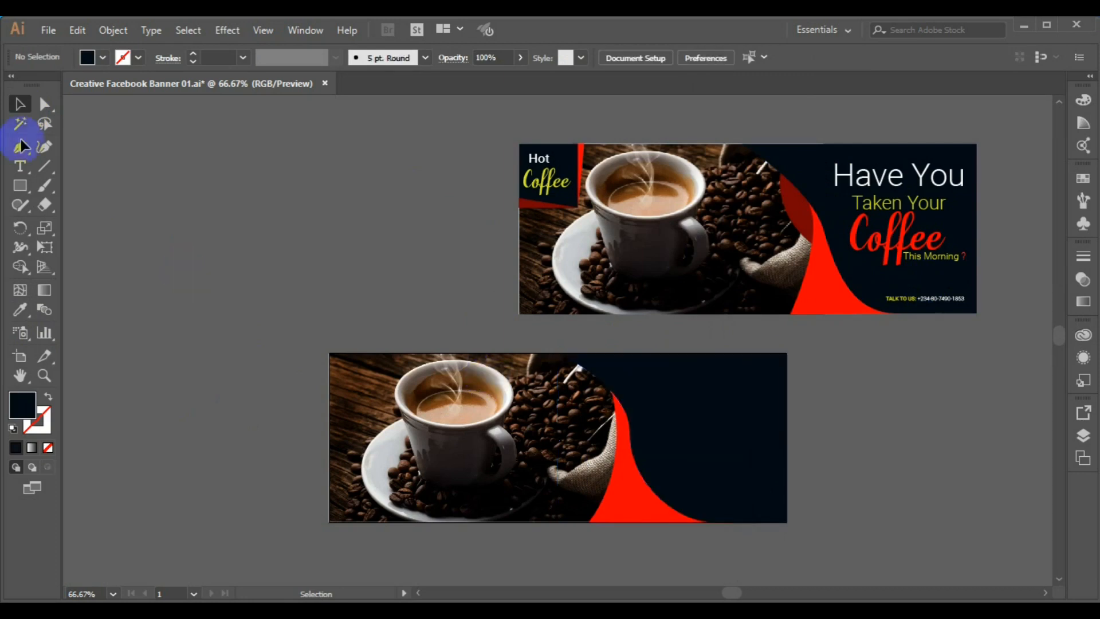
# Draw a closed leaf-like Pen shape from the navy panel's upper curve down to the red swoosh's edge, closing it over the panel.
pyautogui.click(22, 145)
pyautogui.click(588, 371)
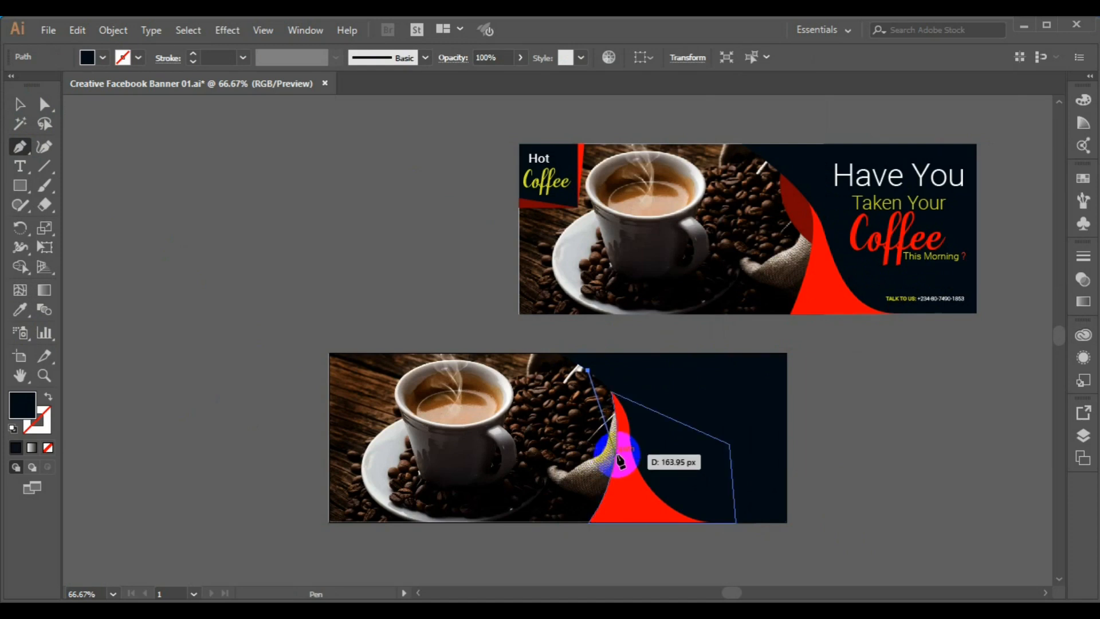
pyautogui.moveTo(615, 454); pyautogui.dragTo(651, 466)
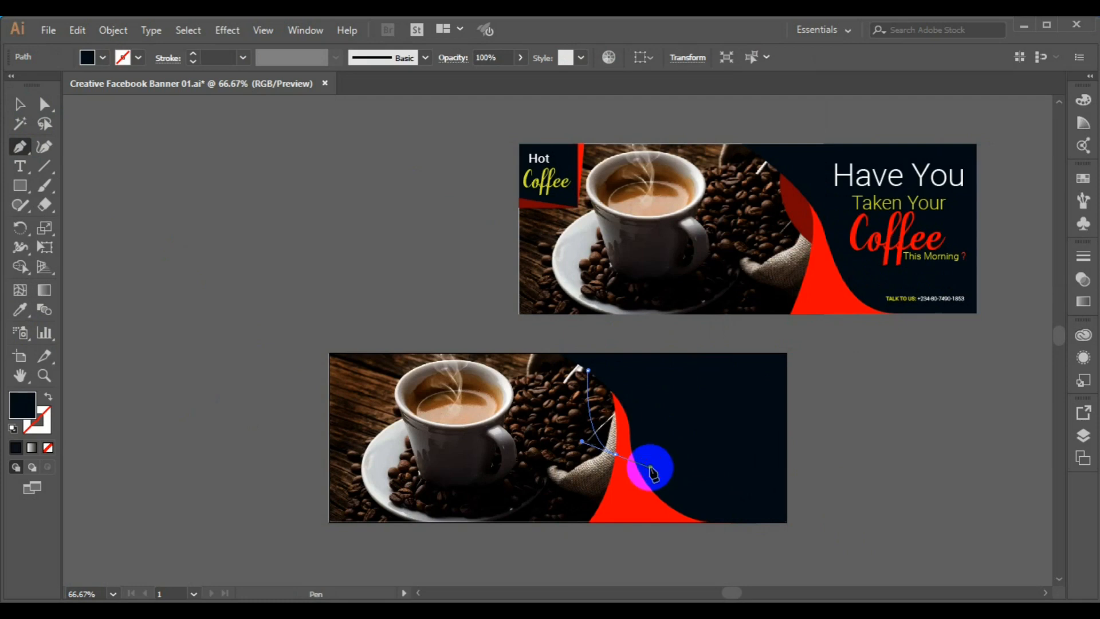
pyautogui.click(616, 455)
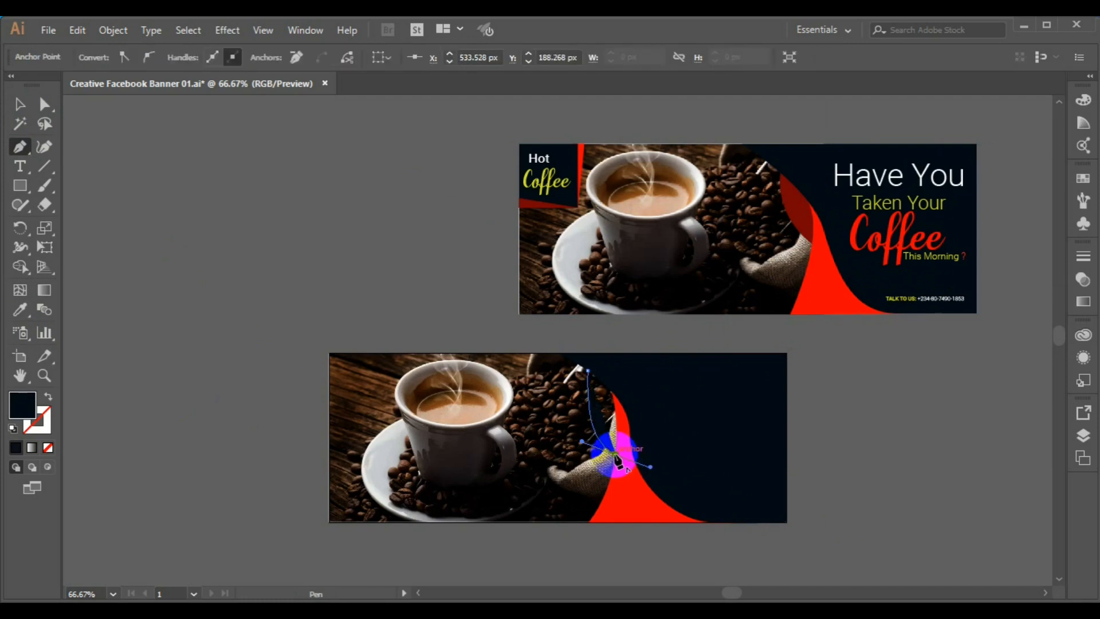
pyautogui.moveTo(616, 456); pyautogui.dragTo(647, 421)
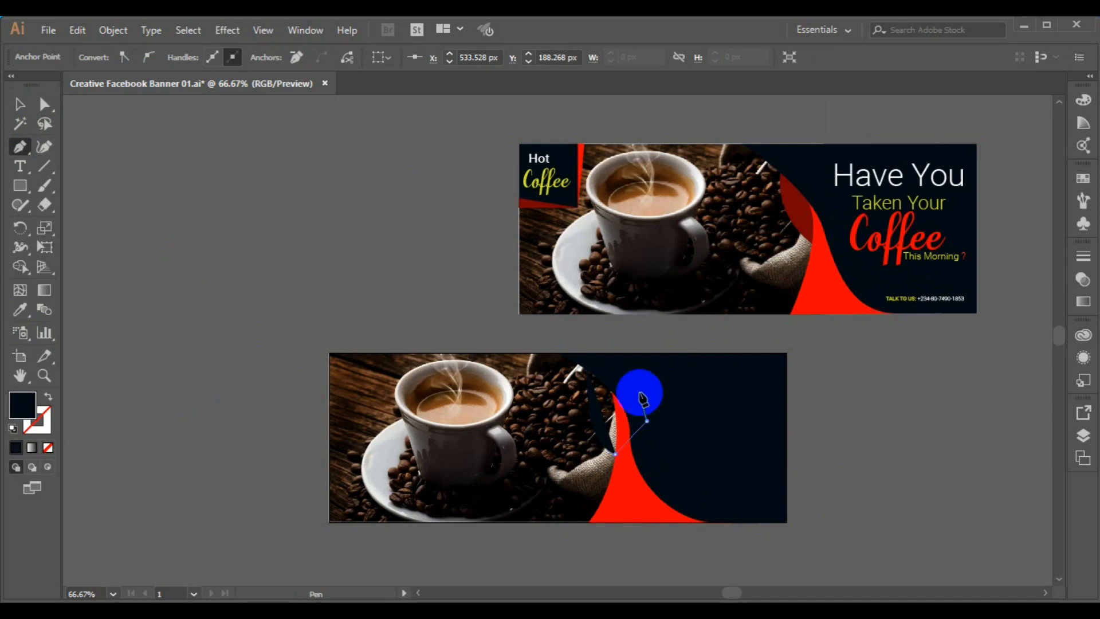
pyautogui.moveTo(587, 370); pyautogui.dragTo(623, 383)
pyautogui.click(639, 391)
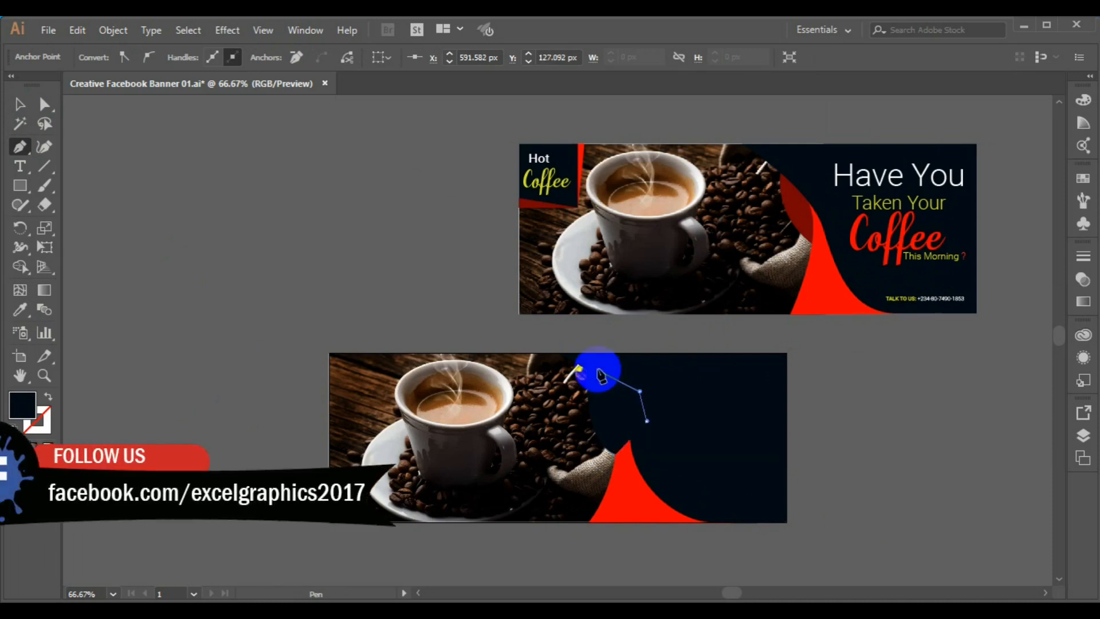
pyautogui.moveTo(590, 376); pyautogui.dragTo(587, 372)
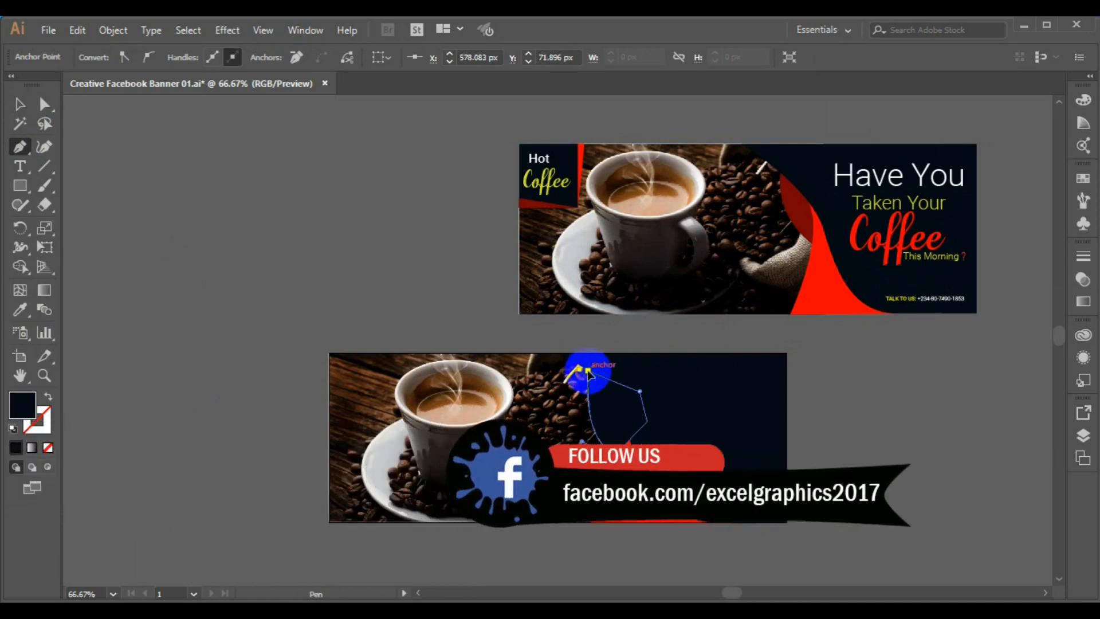
# Fill the leaf-like shape with the dark red sampled from the finished banner.
pyautogui.click(20, 309)
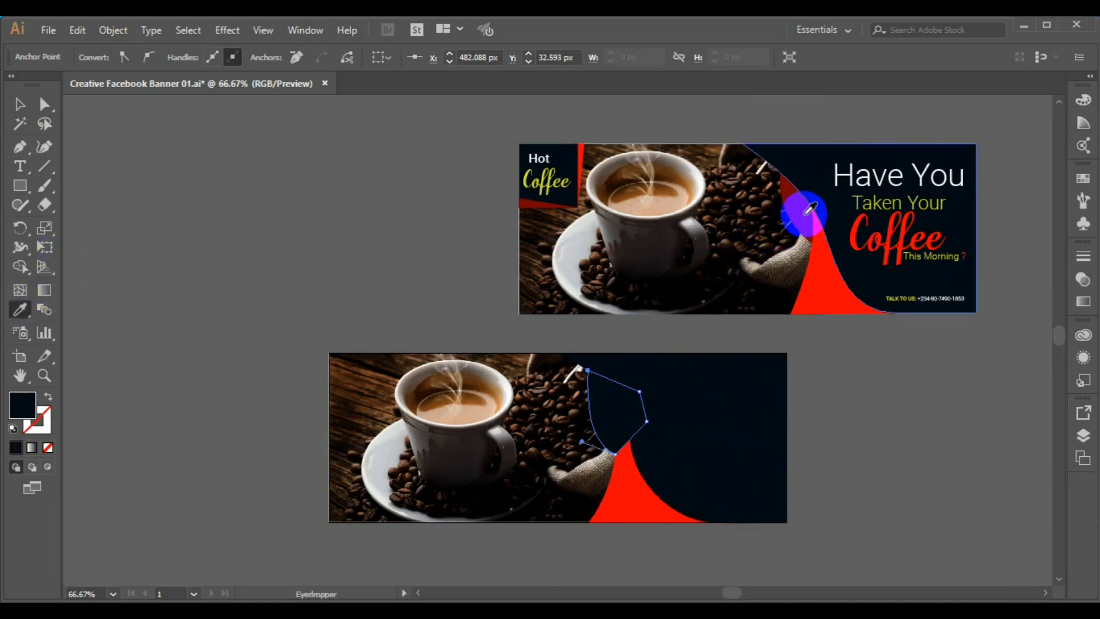
pyautogui.click(799, 213)
pyautogui.click(20, 104)
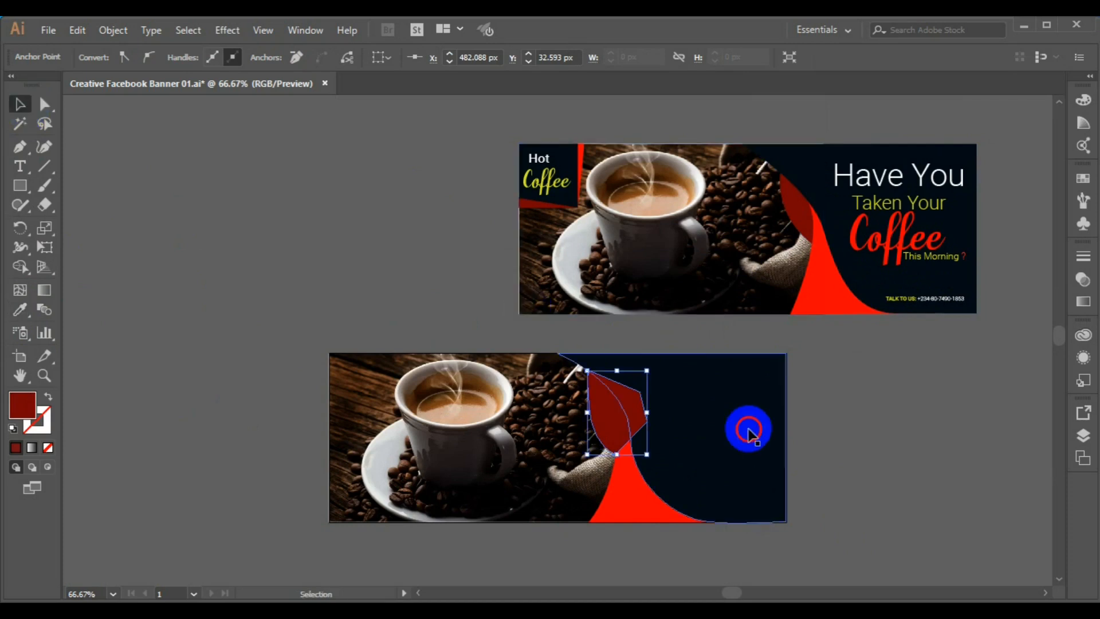
# Bring the navy panel and the red swoosh together to the front, above the dark red shape, and deselect them.
pyautogui.click(654, 509)
pyautogui.keyDown('shift'); pyautogui.click(653, 504); pyautogui.keyUp('shift')
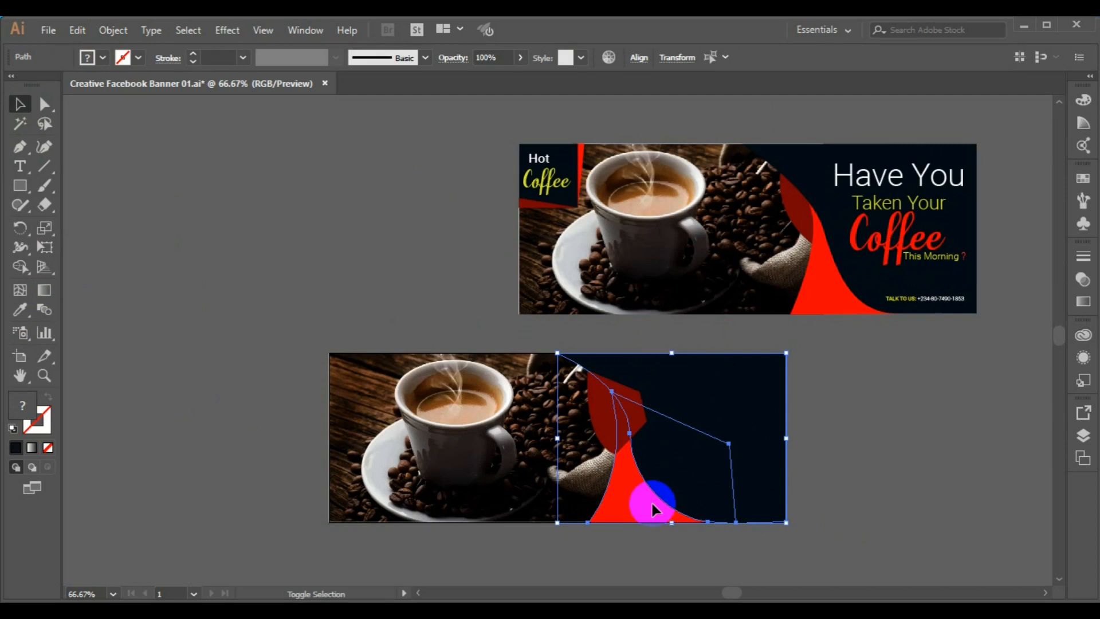
pyautogui.rightClick(653, 509)
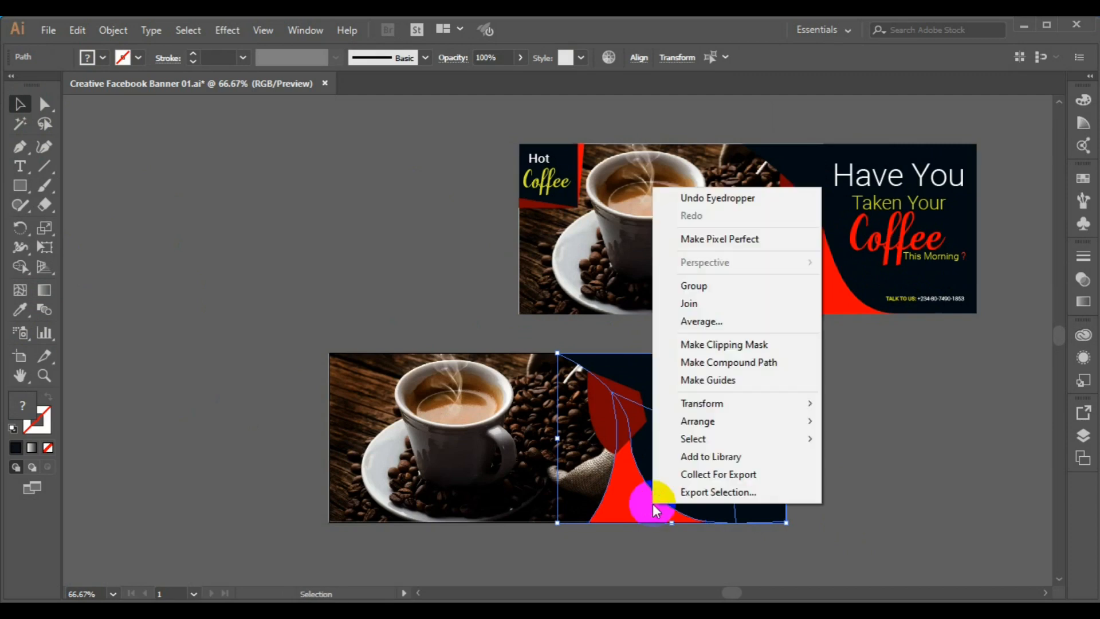
pyautogui.moveTo(762, 429)
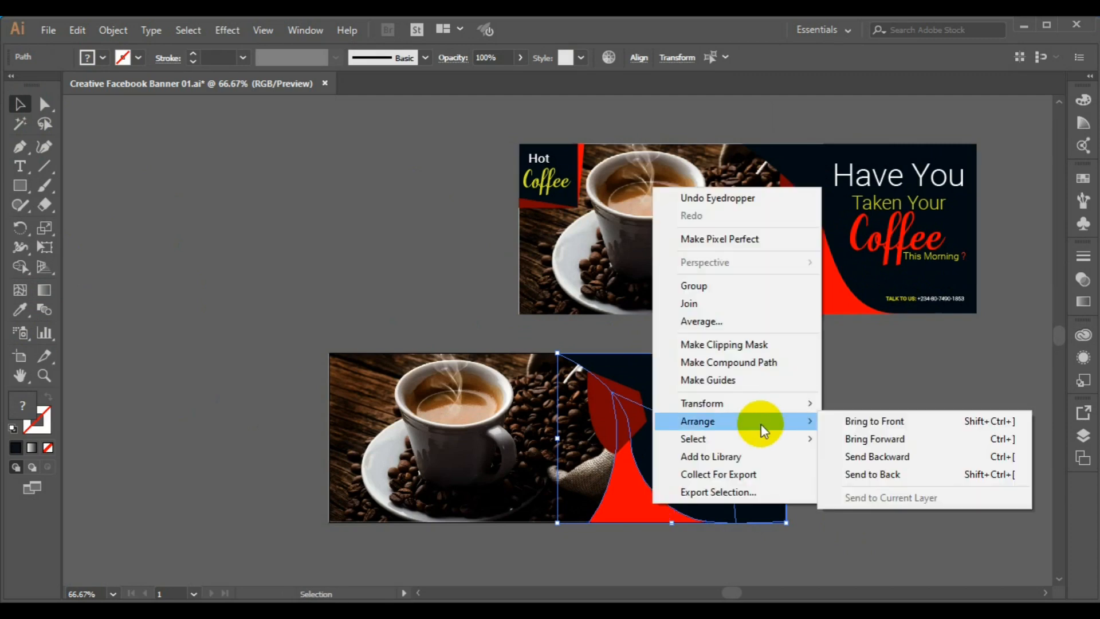
pyautogui.click(898, 424)
pyautogui.click(943, 453)
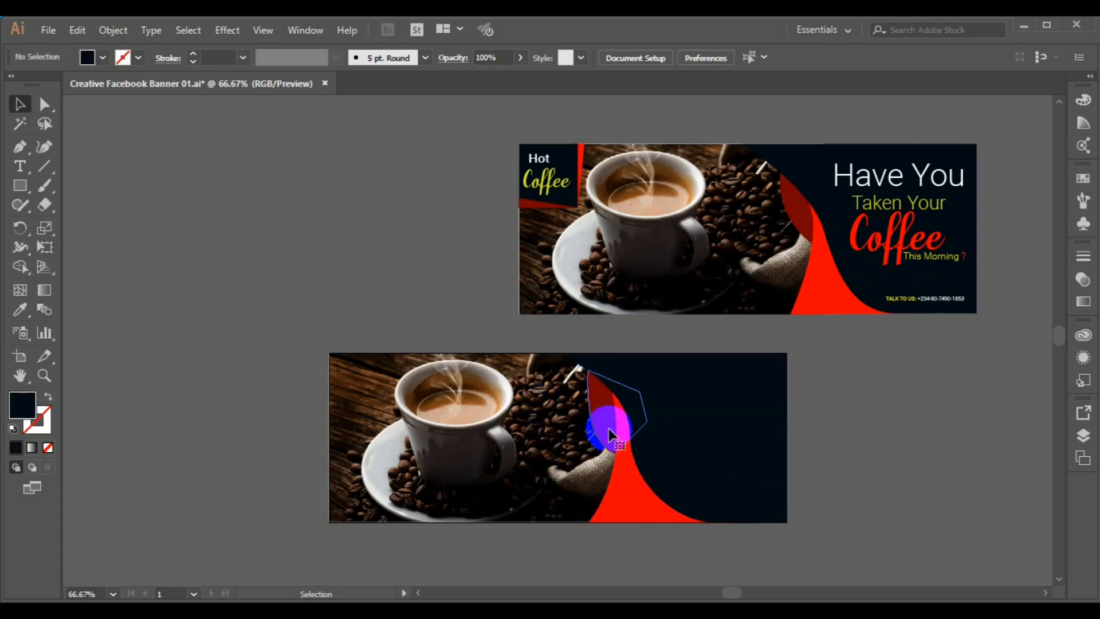
# Rotate the dark red leaf shape slightly counter-clockwise and pull its top anchor's direction handle downward to reshape the outer curve over the beans.
pyautogui.click(610, 433)
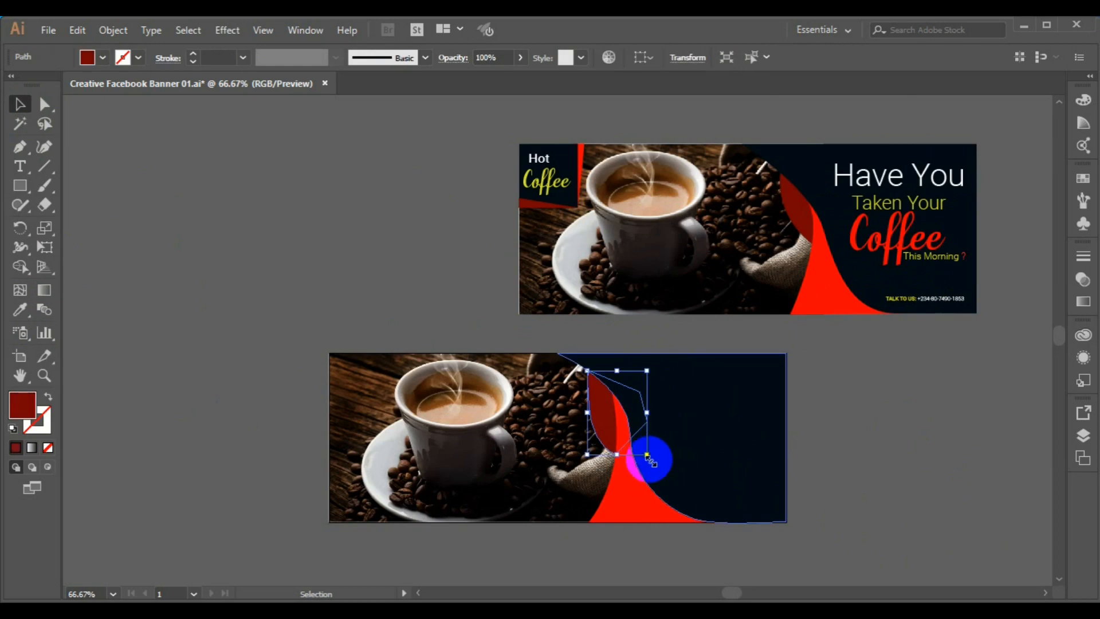
pyautogui.moveTo(655, 461); pyautogui.dragTo(656, 459)
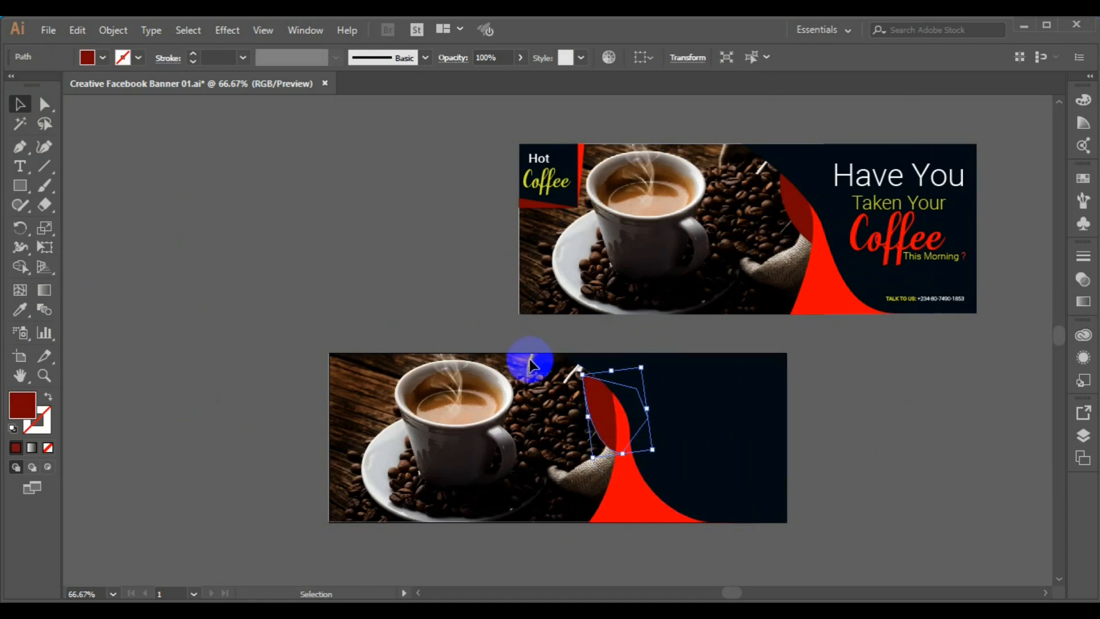
pyautogui.click(51, 110)
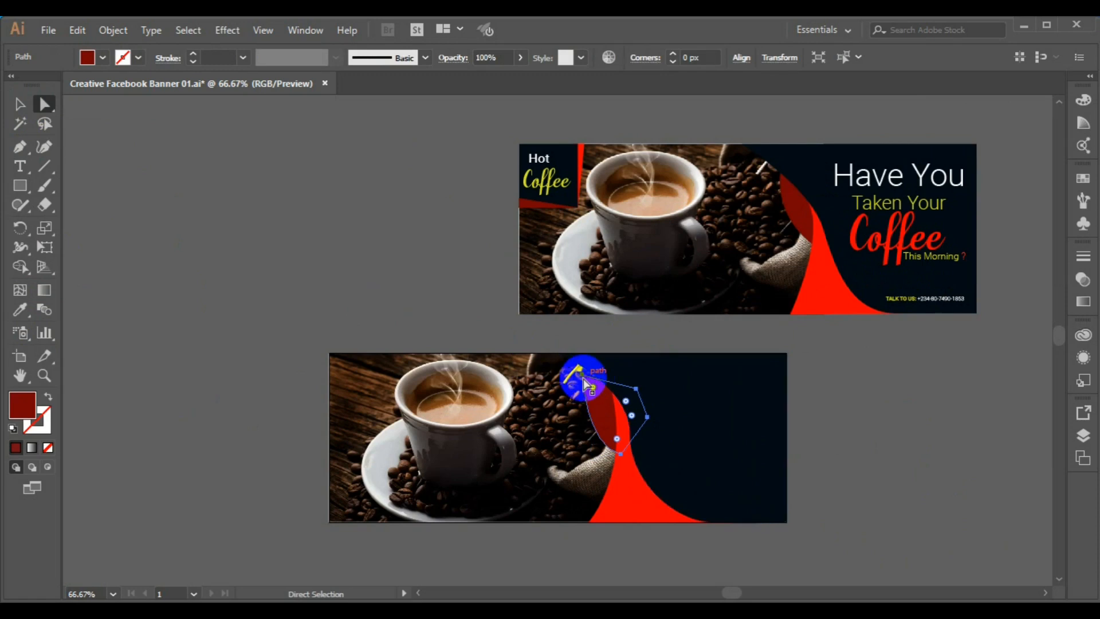
pyautogui.click(594, 356)
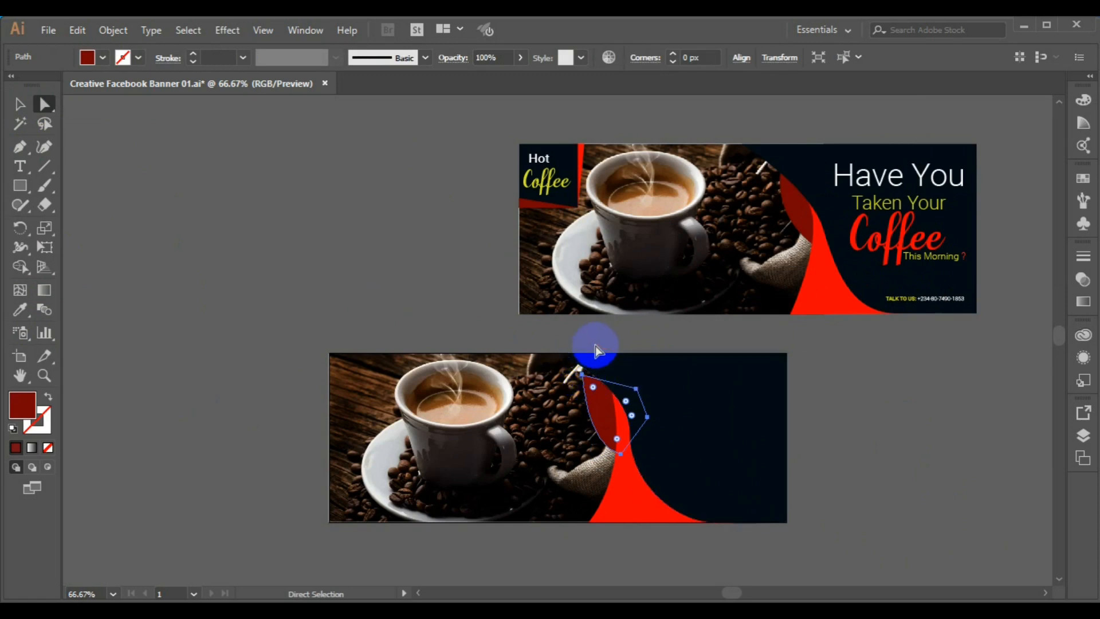
pyautogui.moveTo(596, 347); pyautogui.dragTo(566, 405)
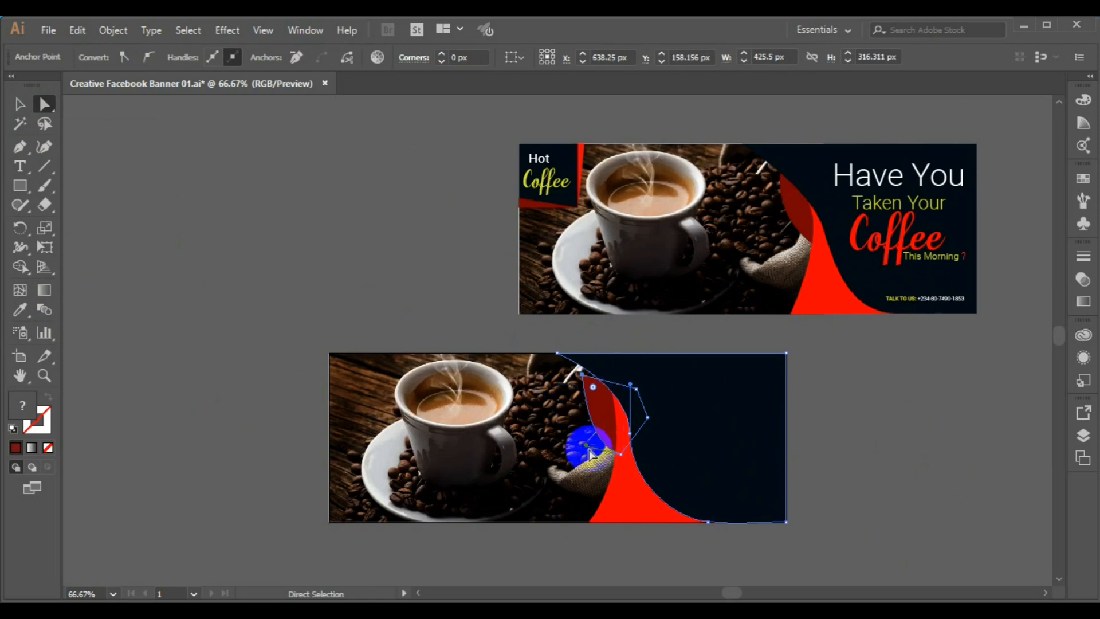
pyautogui.moveTo(586, 446); pyautogui.dragTo(584, 463)
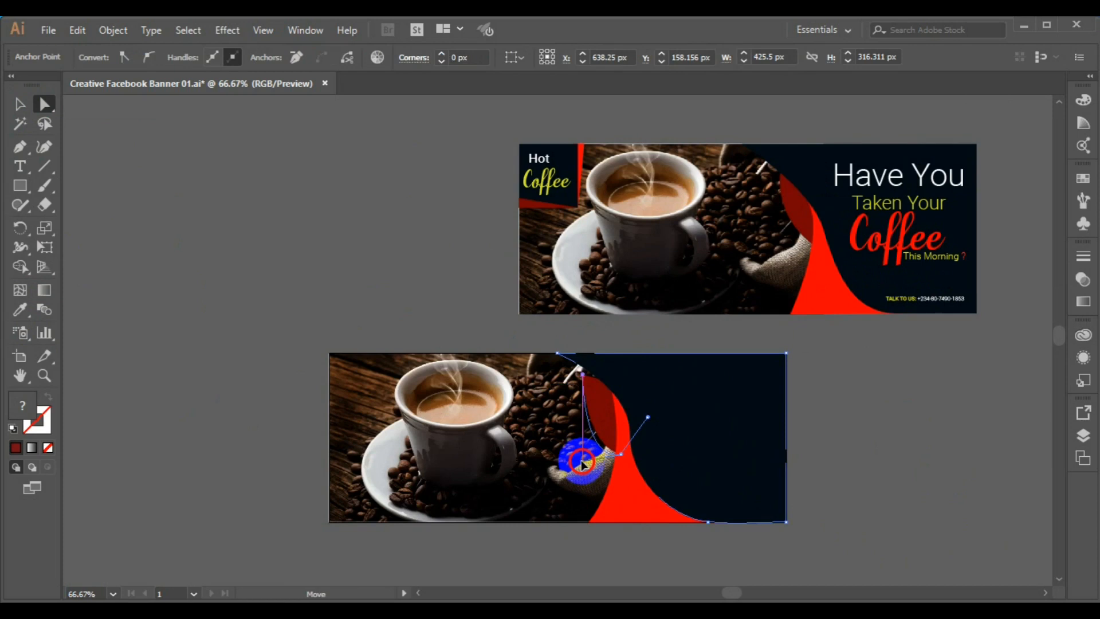
# Move the dark red shape's top anchor slightly up to meet the navy panel's curved edge, and deselect the shape.
pyautogui.click(594, 392)
pyautogui.click(580, 373)
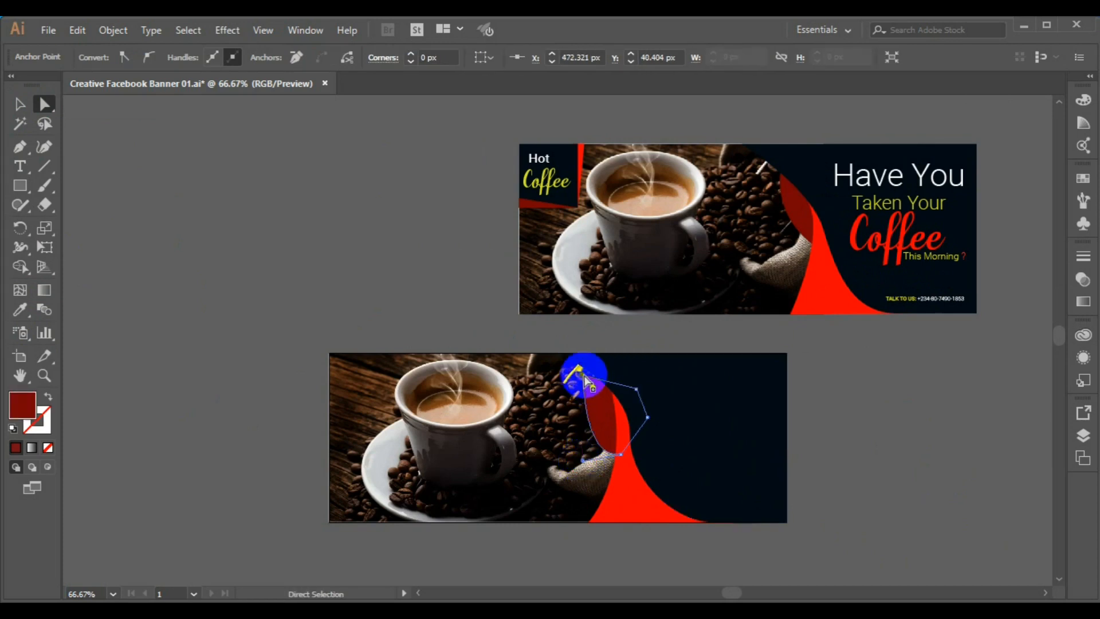
pyautogui.moveTo(580, 373); pyautogui.dragTo(580, 369)
pyautogui.moveTo(611, 327); pyautogui.dragTo(551, 391)
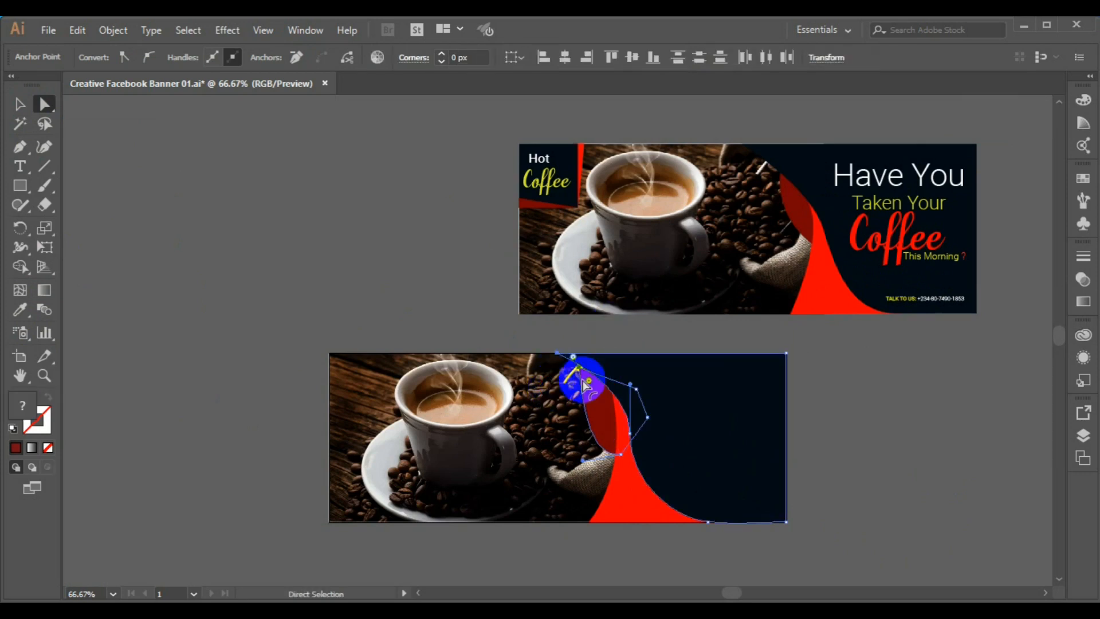
pyautogui.click(582, 389)
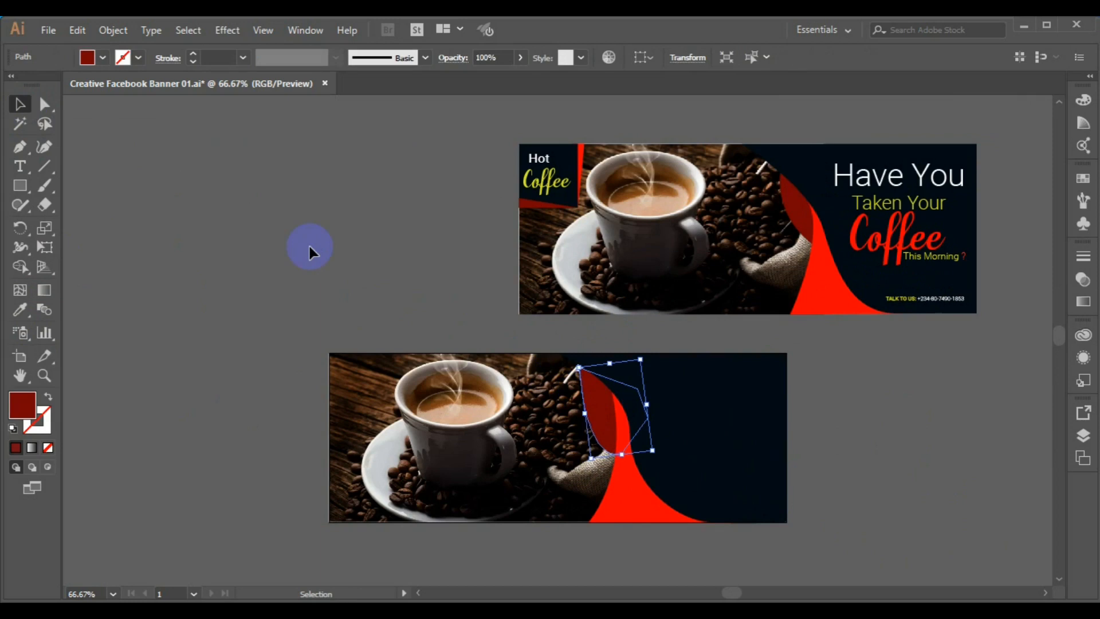
pyautogui.click(930, 470)
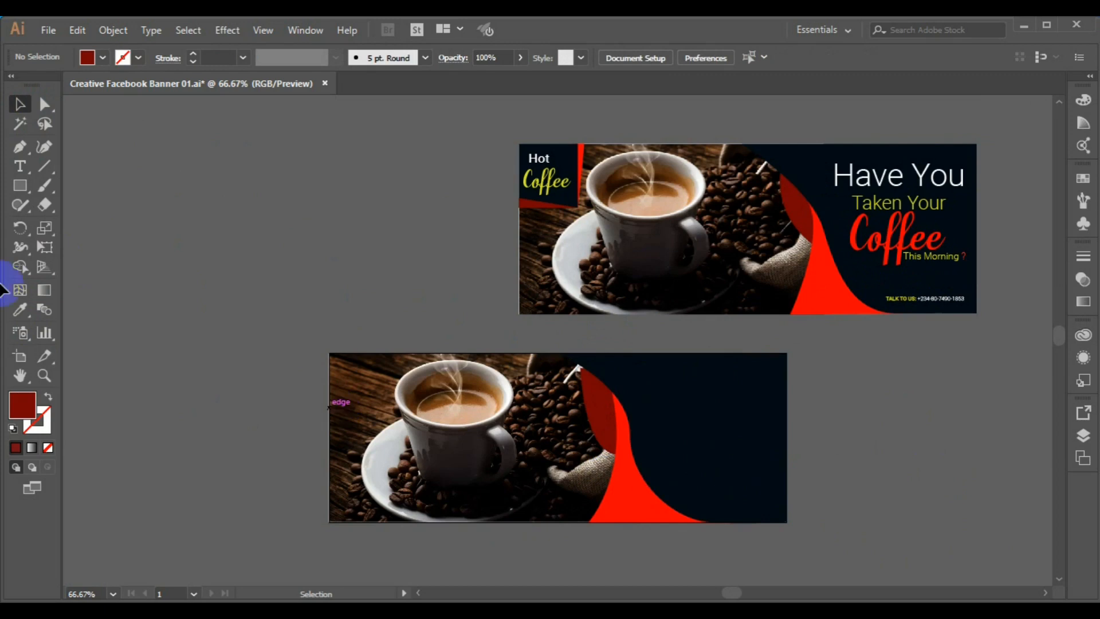
# Draw a rectangle about 110 × 123 px in the new banner's top-left corner and fill it with navy sampled from the finished banner.
pyautogui.click(20, 185)
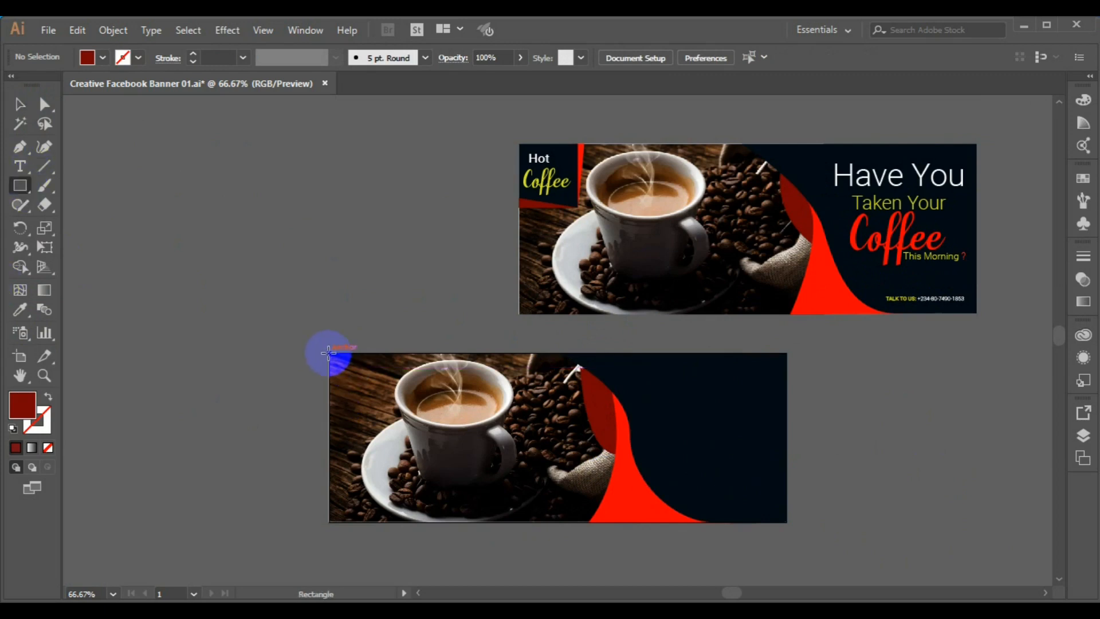
pyautogui.moveTo(329, 353); pyautogui.dragTo(387, 419)
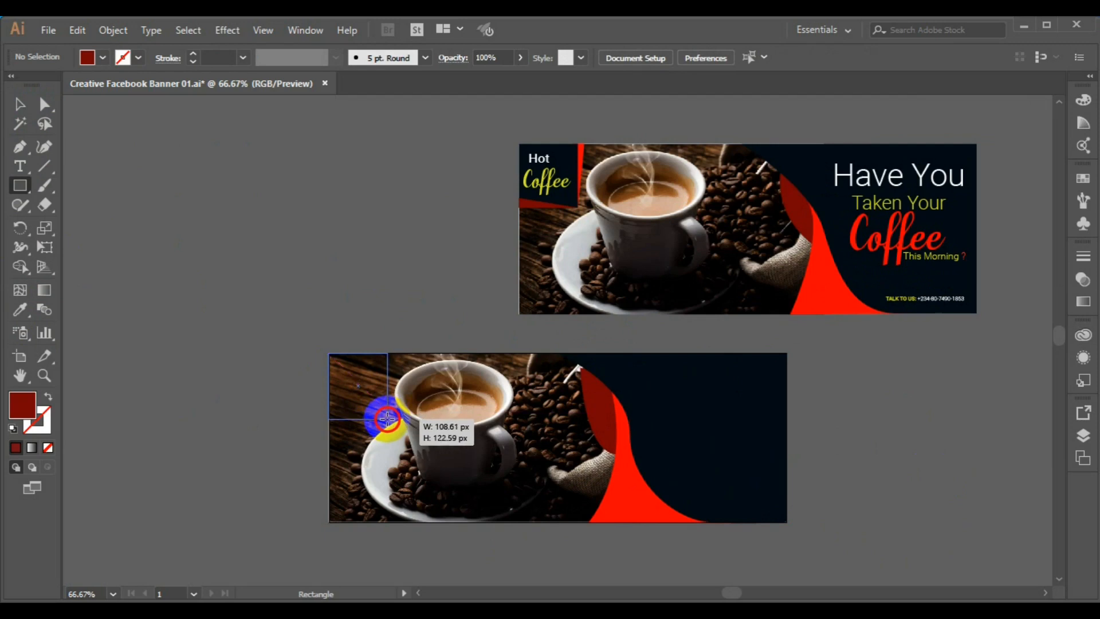
pyautogui.moveTo(387, 419); pyautogui.dragTo(388, 419)
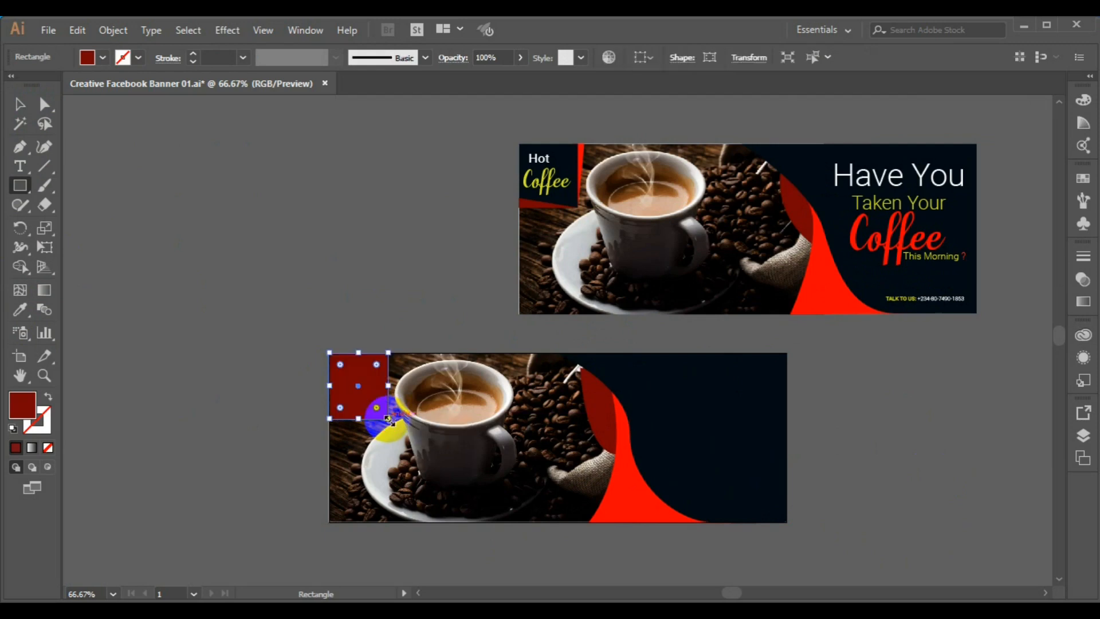
pyautogui.click(20, 308)
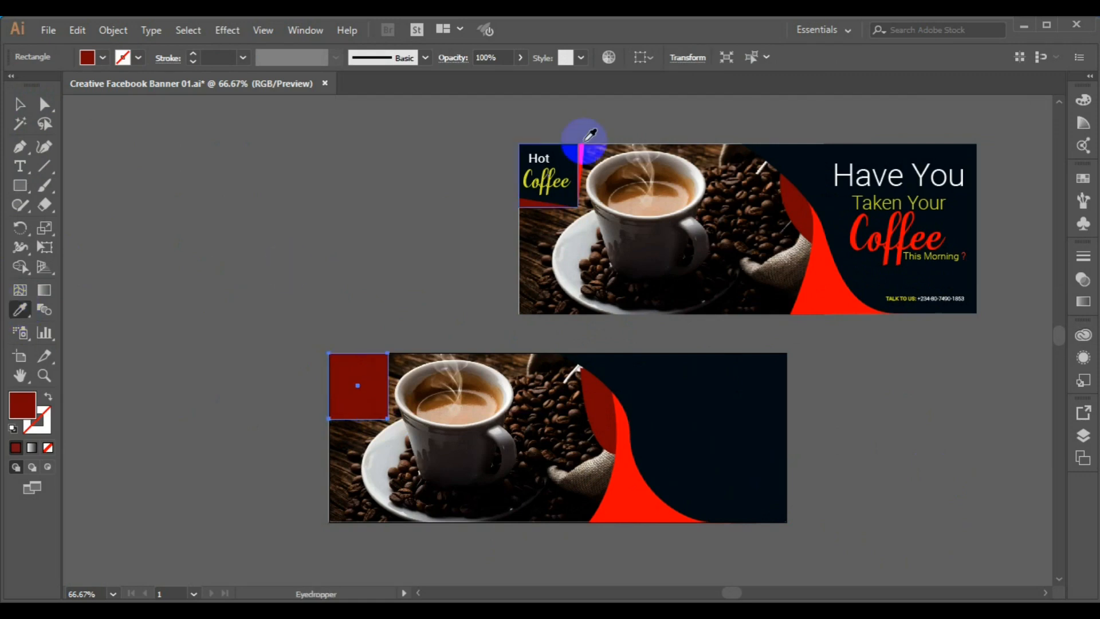
pyautogui.click(565, 152)
pyautogui.click(20, 104)
# Draw a narrow closed Pen triangle along the navy rectangle's right edge, about 16 px wide at the top, and fill it with the swoosh's red.
pyautogui.click(19, 147)
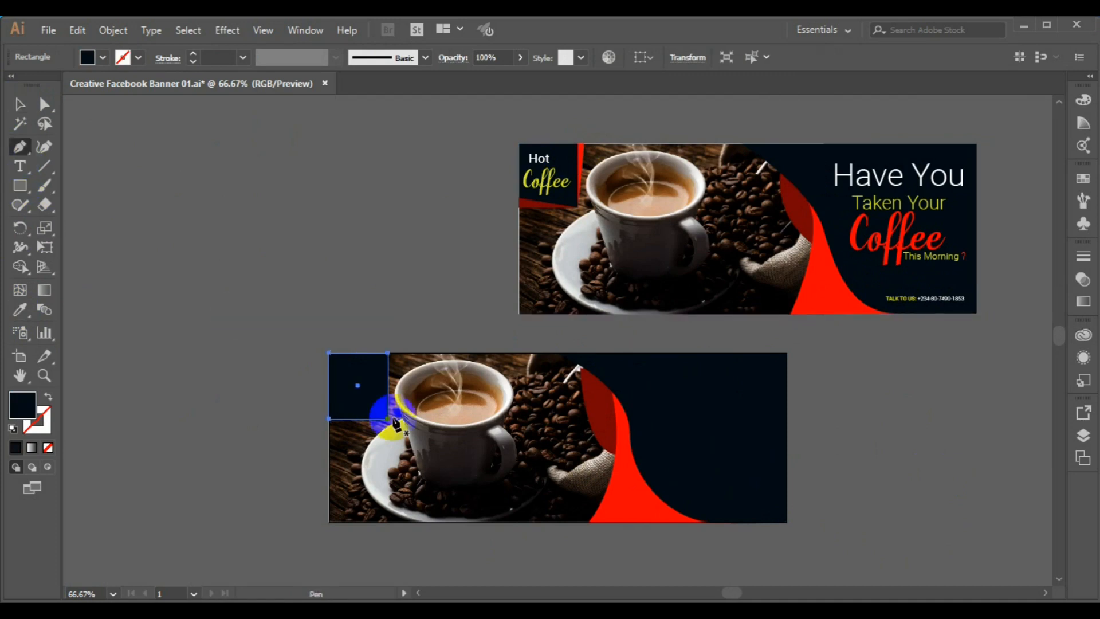
pyautogui.click(397, 353)
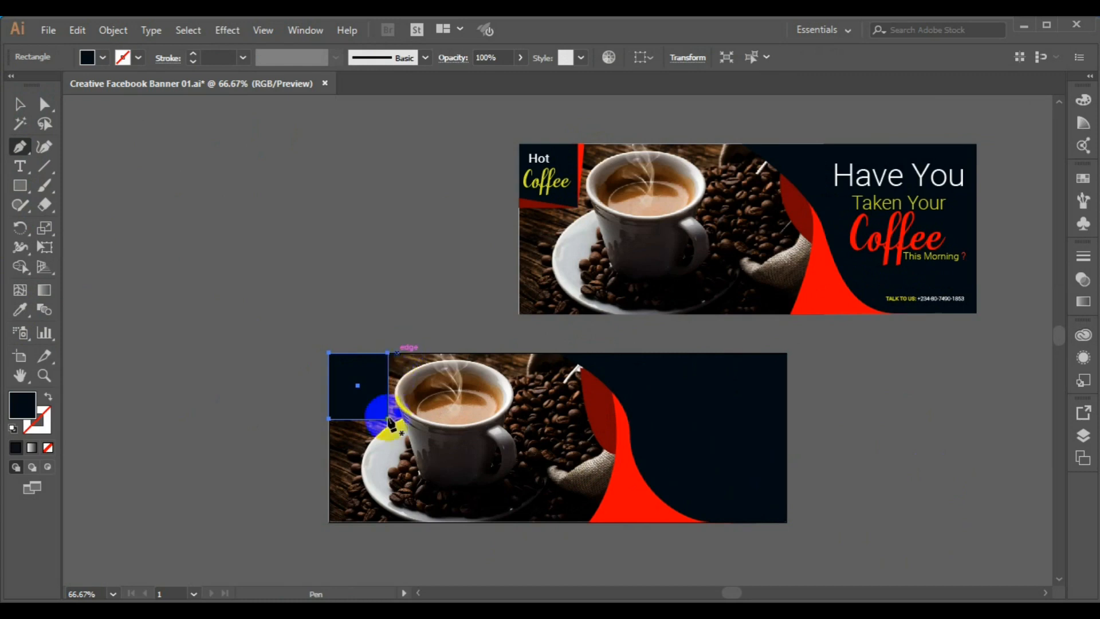
pyautogui.click(388, 420)
pyautogui.click(389, 354)
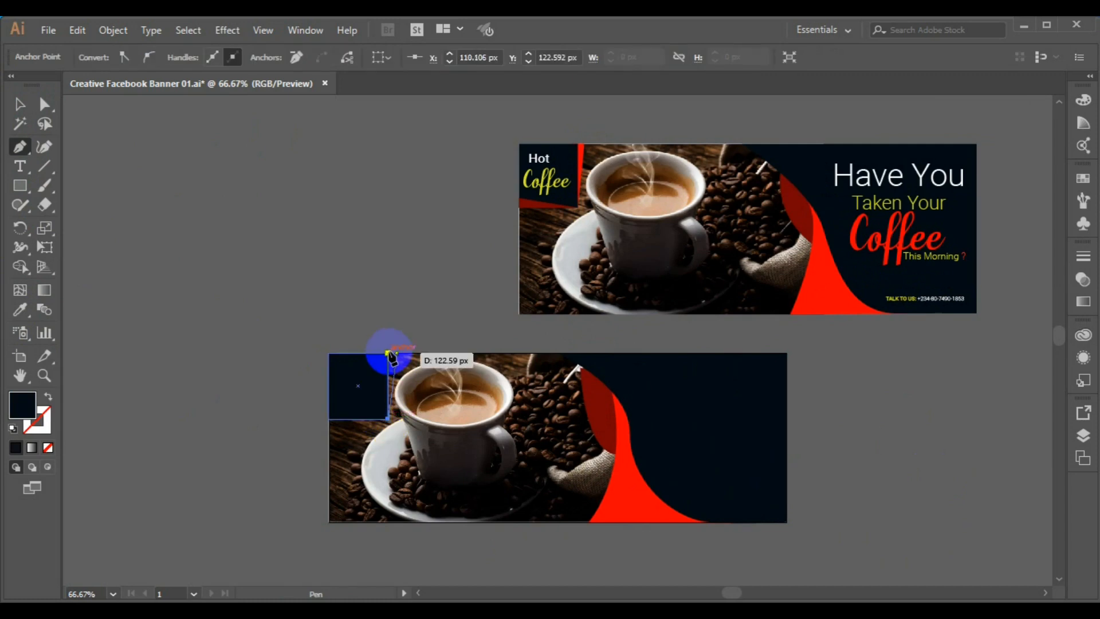
pyautogui.click(389, 354)
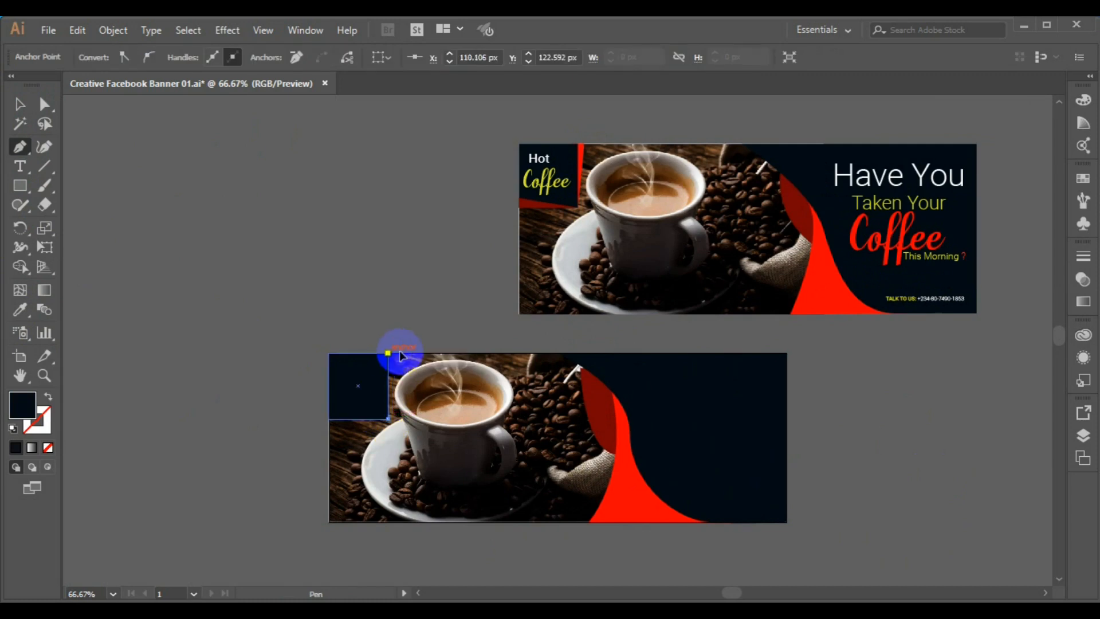
pyautogui.click(397, 353)
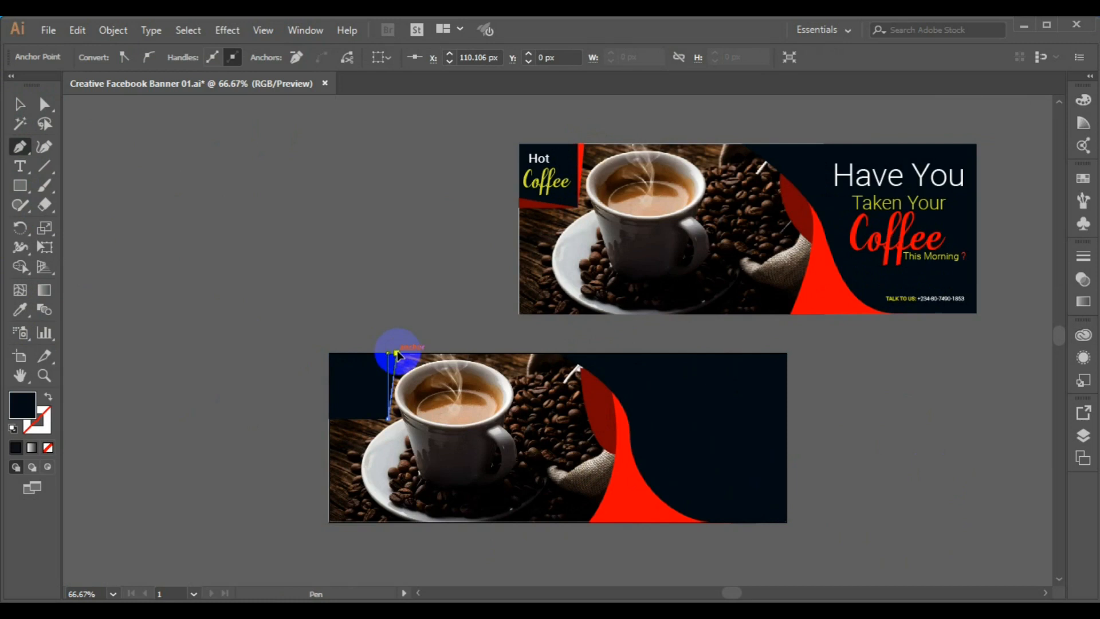
pyautogui.click(21, 308)
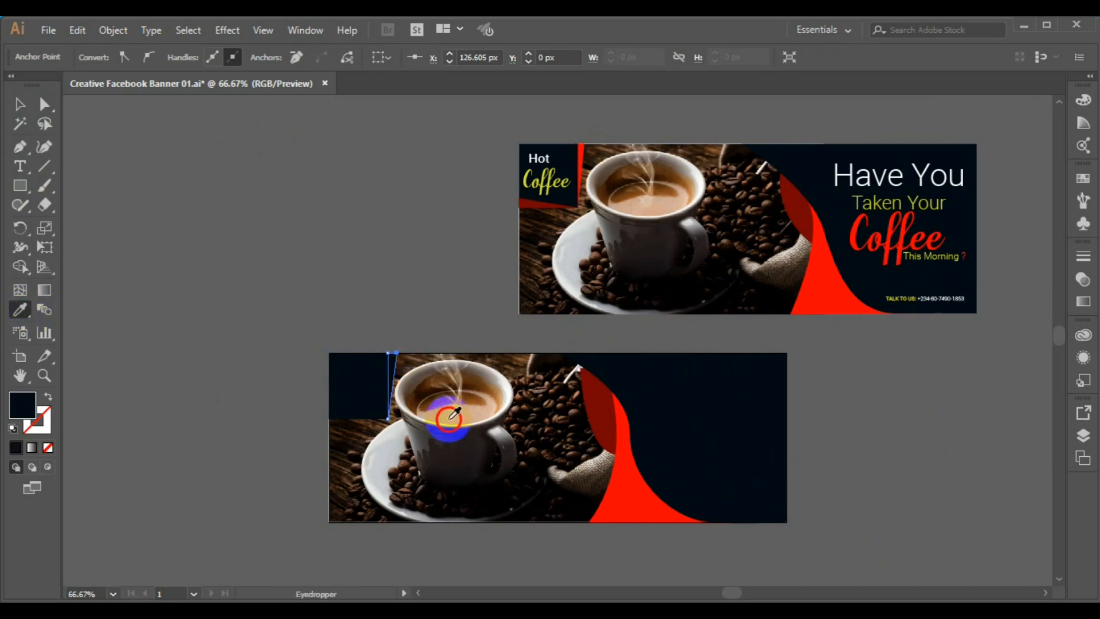
pyautogui.click(627, 488)
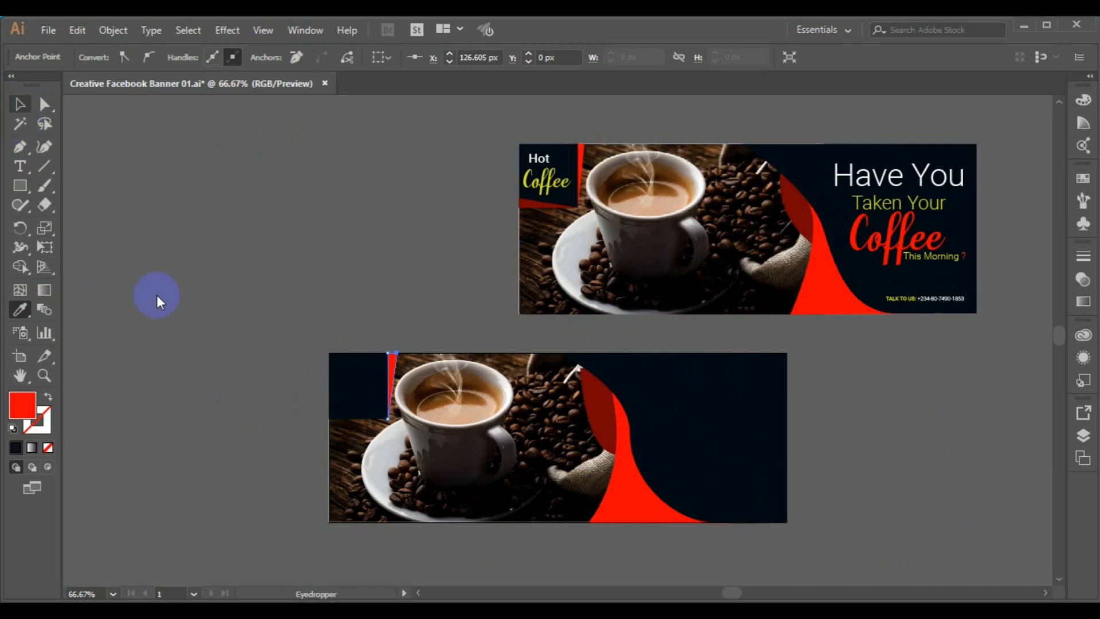
pyautogui.click(19, 147)
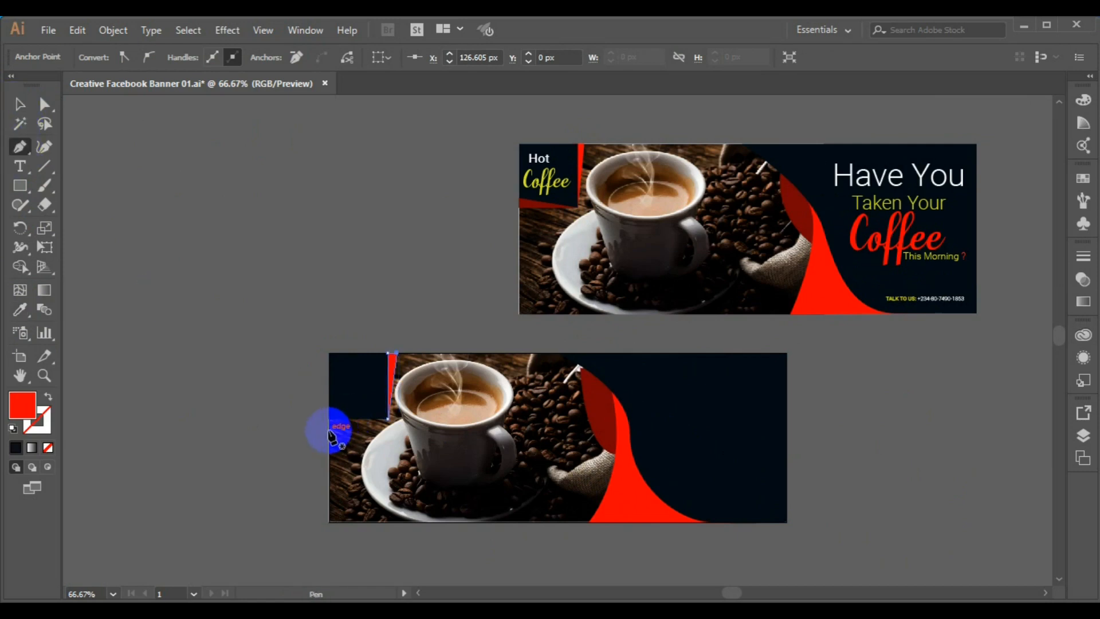
pyautogui.click(328, 429)
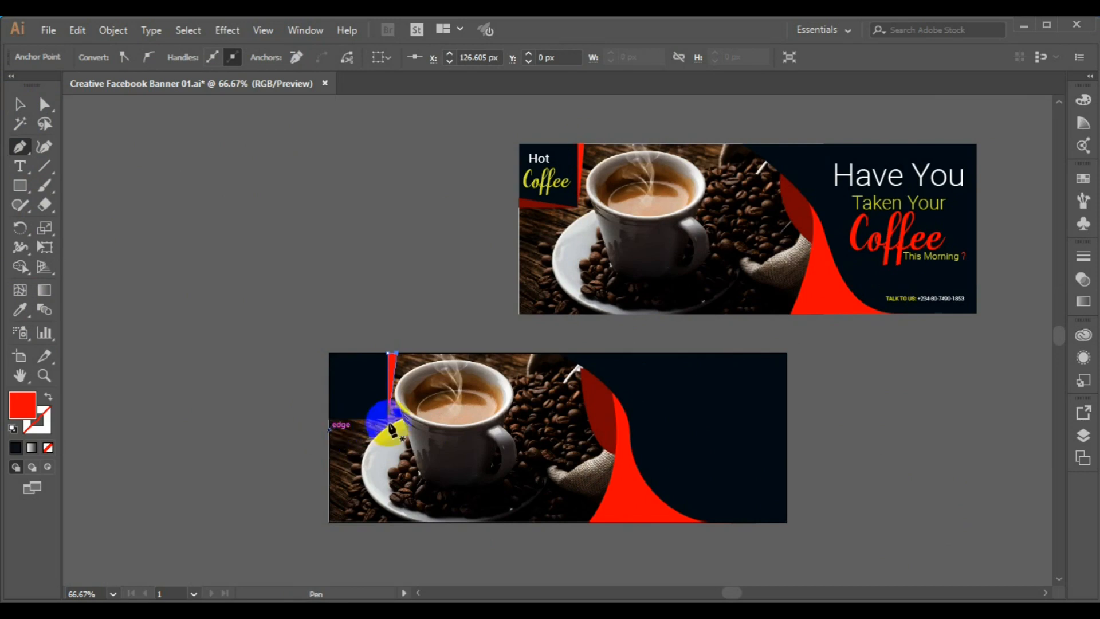
pyautogui.click(387, 420)
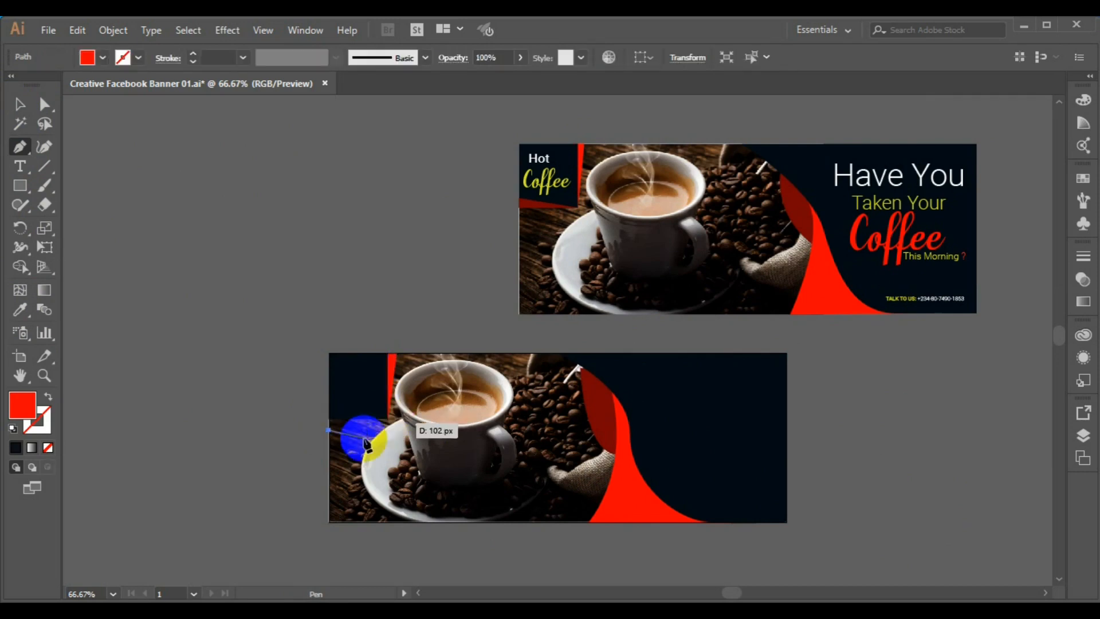
pyautogui.hotkey('ctrl', 'z')
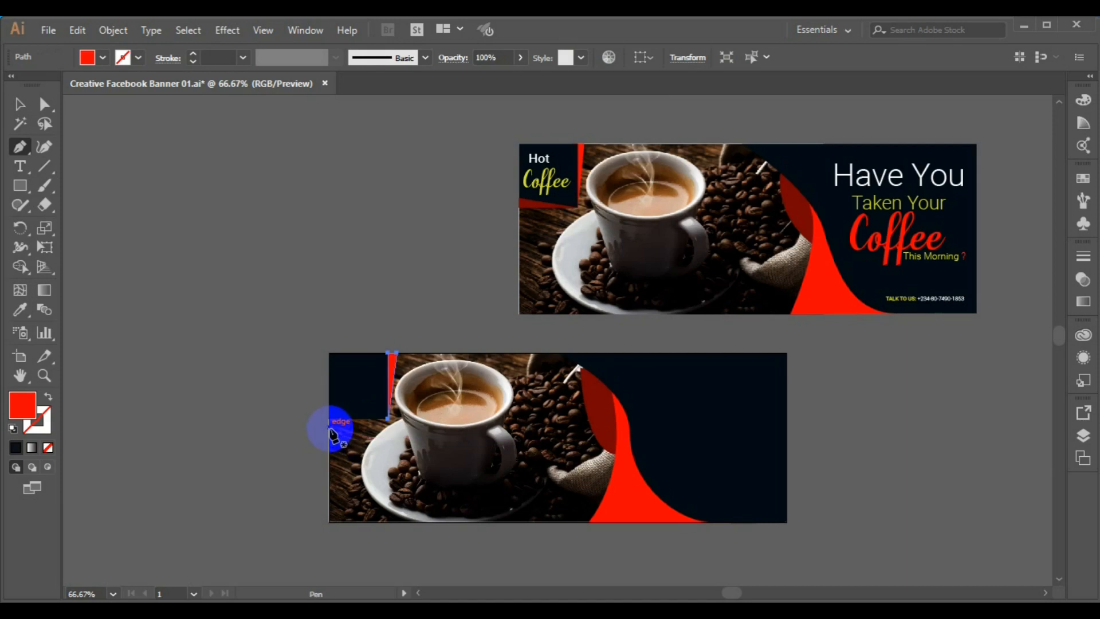
# Draw a thin closed Pen triangle below the navy rectangle, about 110 px wide and 18 px high at the banner's left edge.
pyautogui.click(330, 428)
pyautogui.click(389, 427)
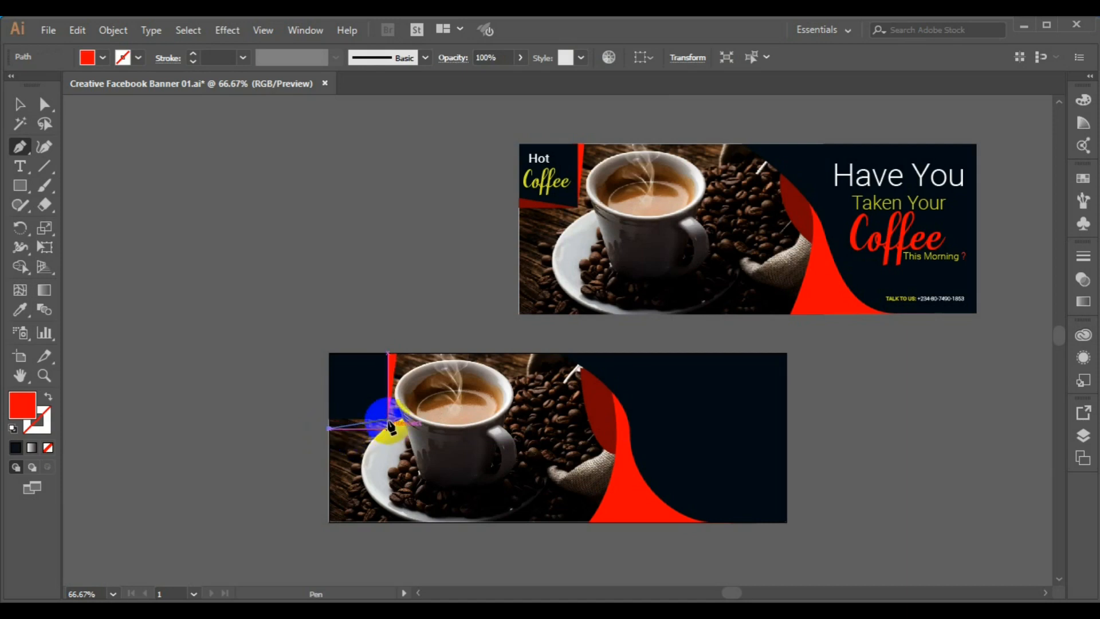
pyautogui.click(332, 427)
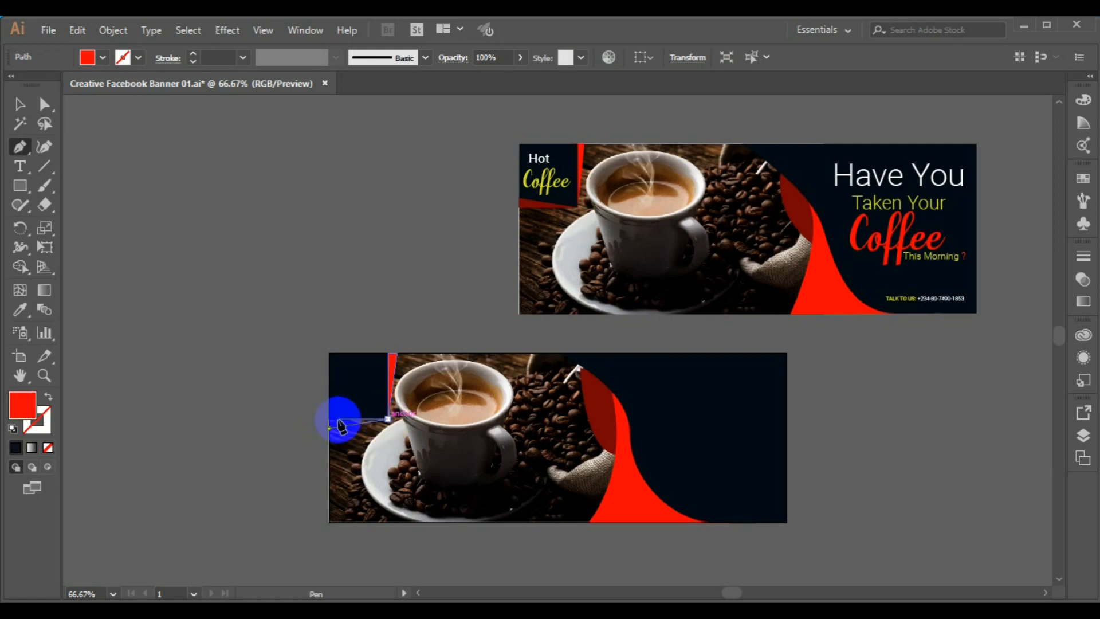
pyautogui.click(329, 419)
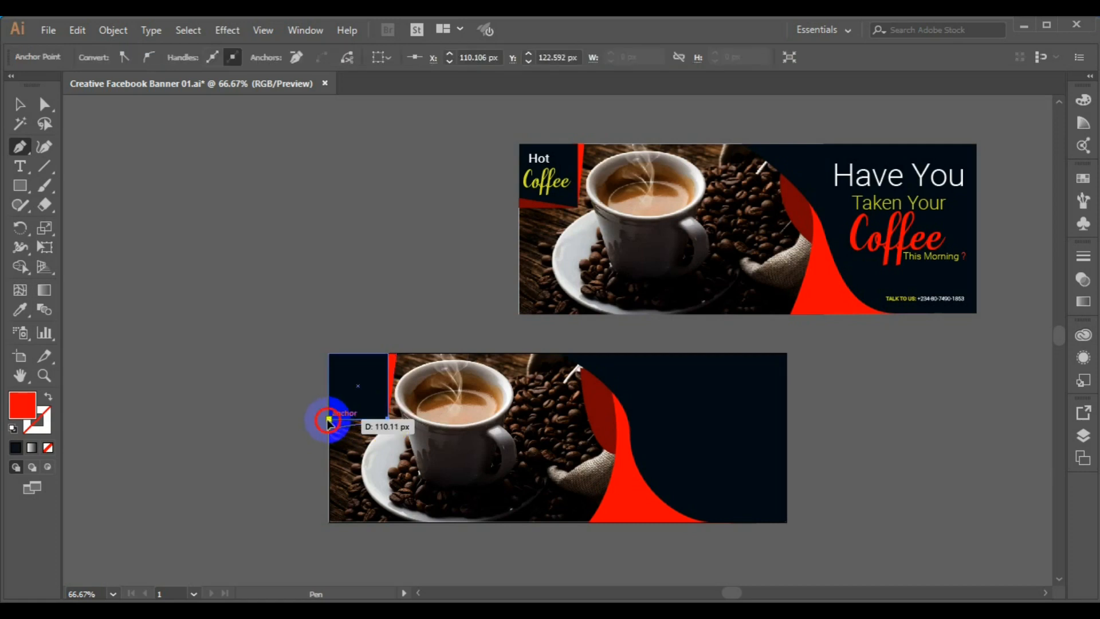
pyautogui.click(328, 430)
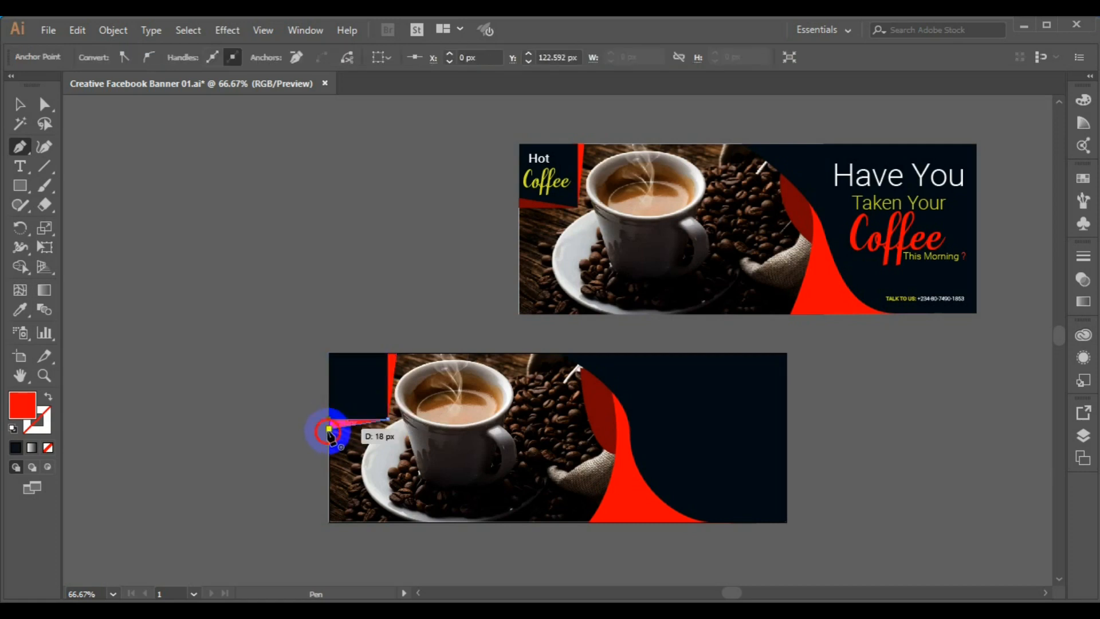
# Fill the thin triangle below the navy rectangle with the dark red sampled from the leaf shape, and deselect it.
pyautogui.click(20, 310)
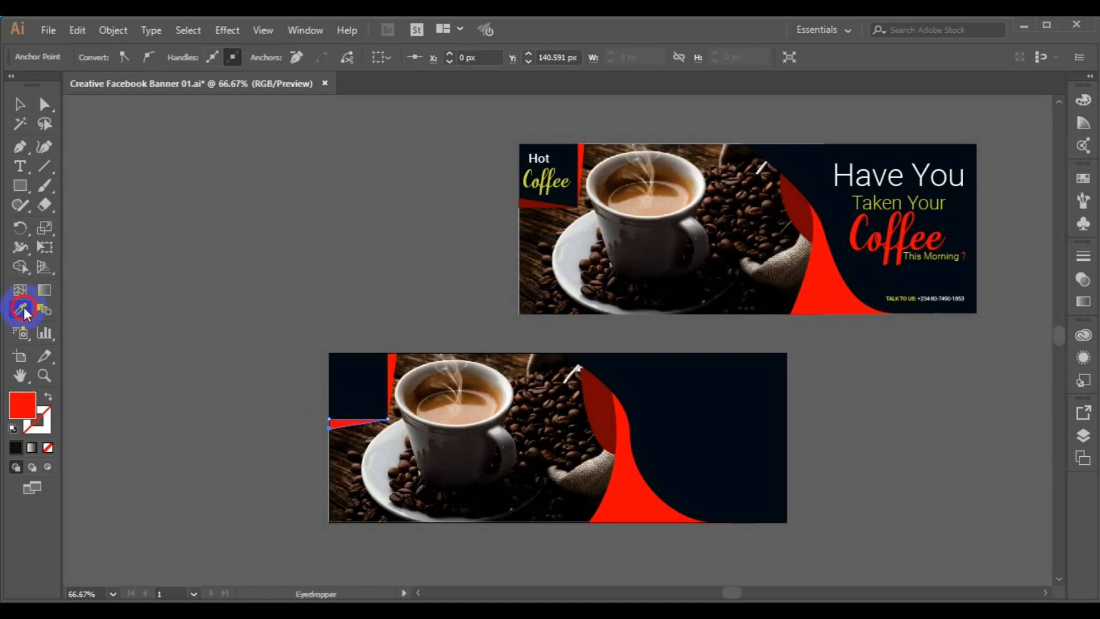
pyautogui.click(597, 395)
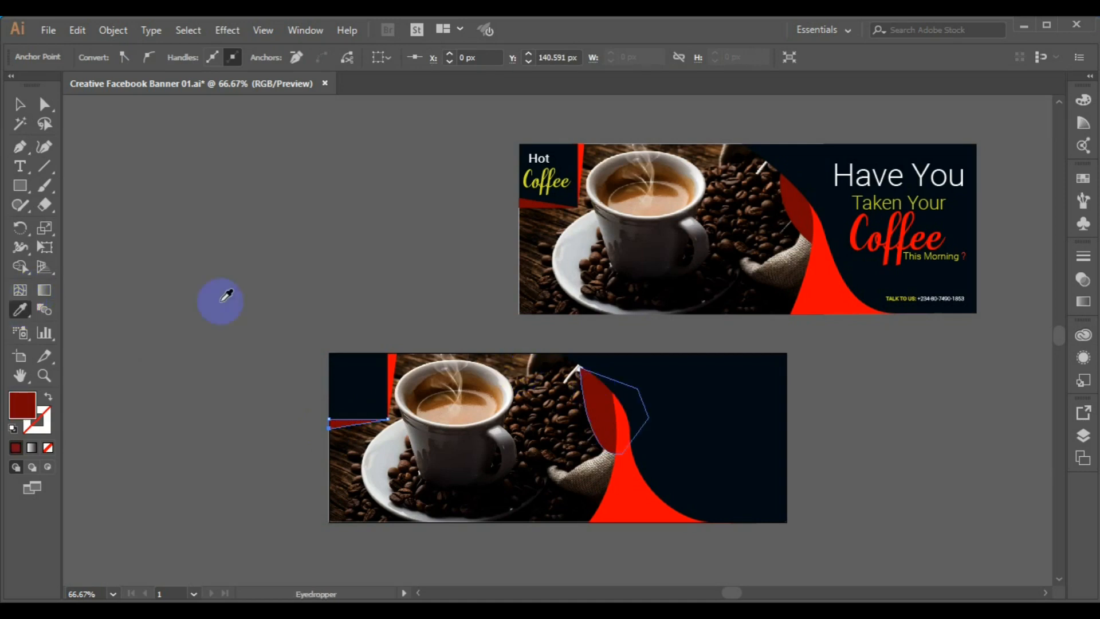
pyautogui.click(16, 104)
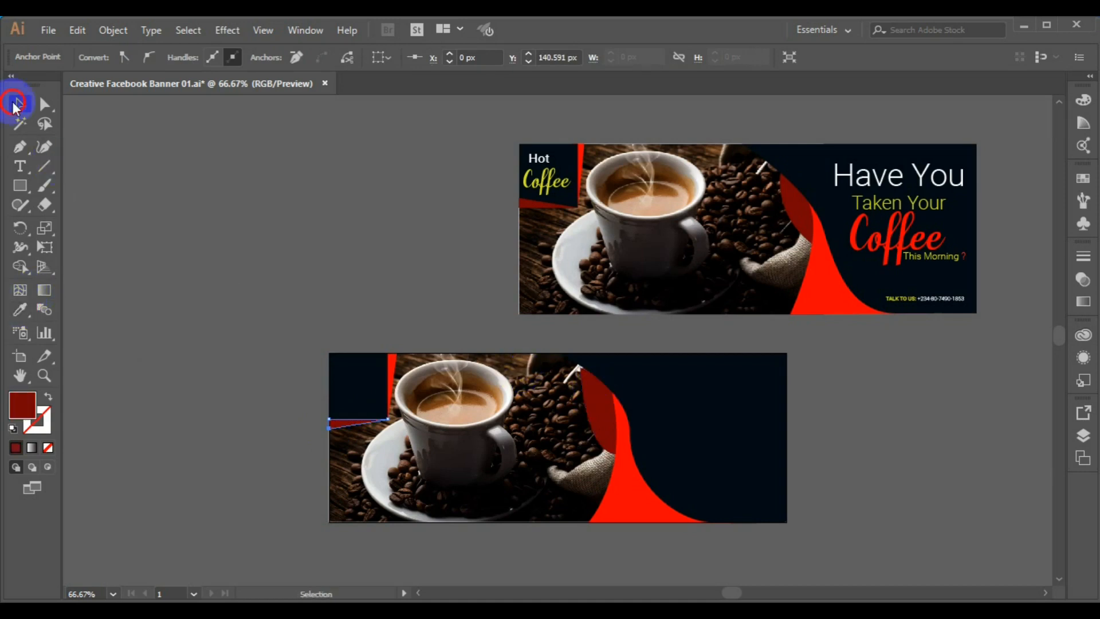
pyautogui.click(159, 298)
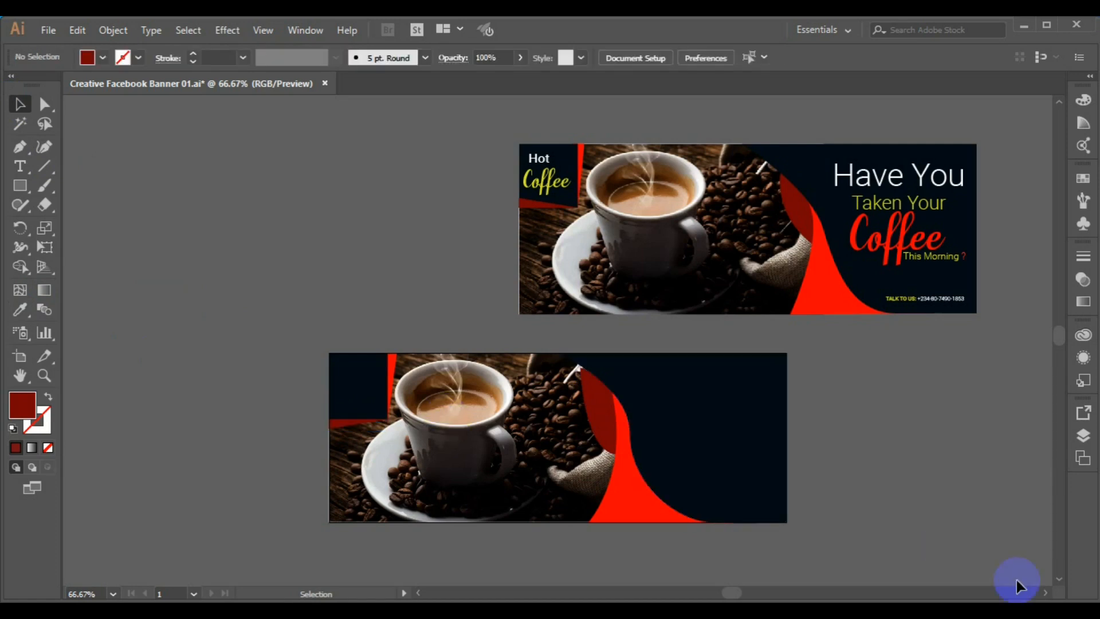
pyautogui.click(1044, 594)
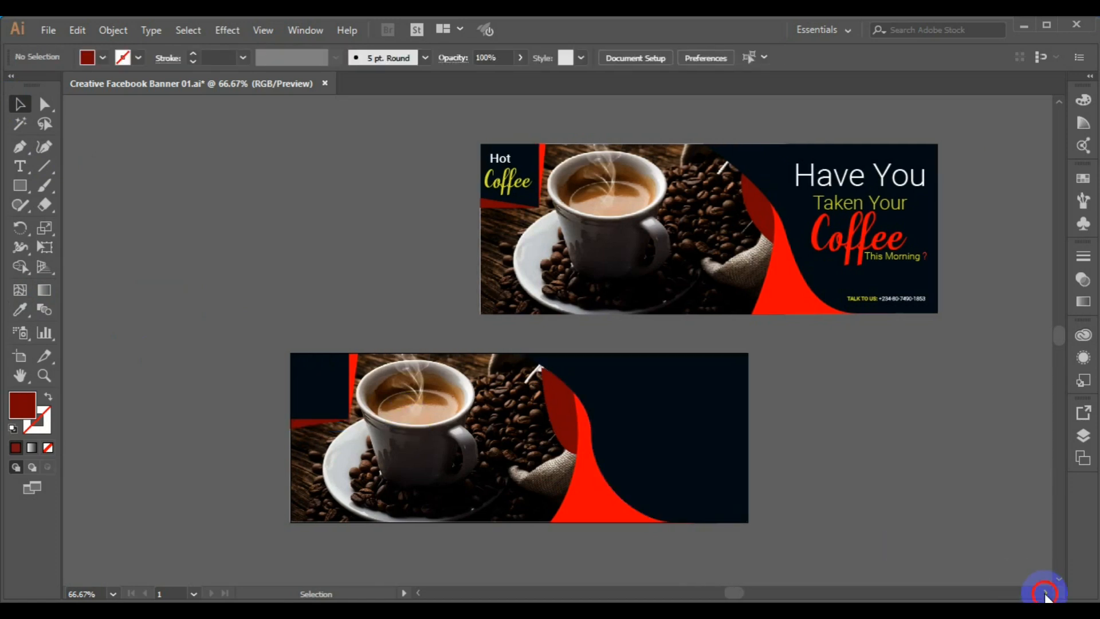
pyautogui.click(1044, 593)
pyautogui.click(1044, 594)
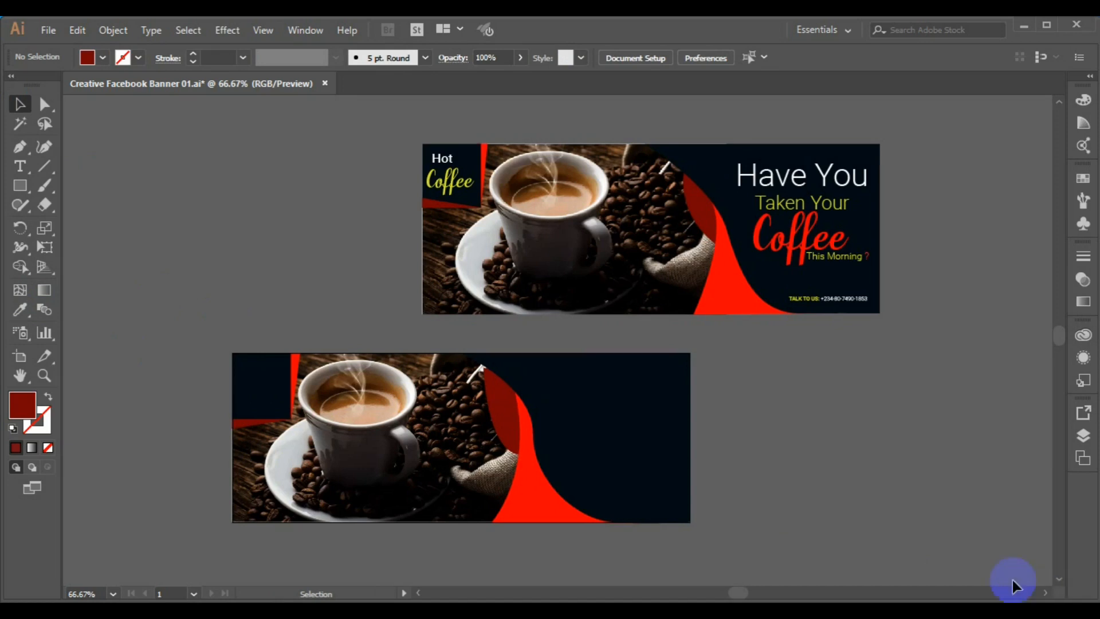
# Reshape the navy shape's curved edge by adjusting the direction handle of its middle anchor for a smoother flow along the red swoosh, and deselect it.
pyautogui.click(629, 471)
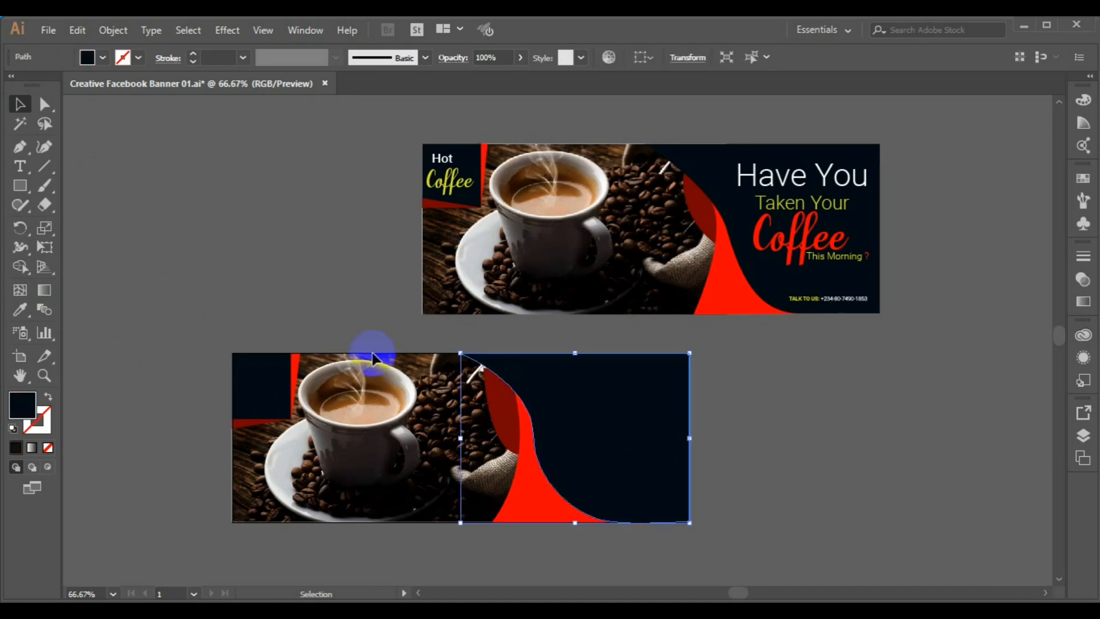
pyautogui.click(46, 110)
pyautogui.click(531, 454)
pyautogui.moveTo(532, 455); pyautogui.dragTo(523, 488)
pyautogui.click(534, 483)
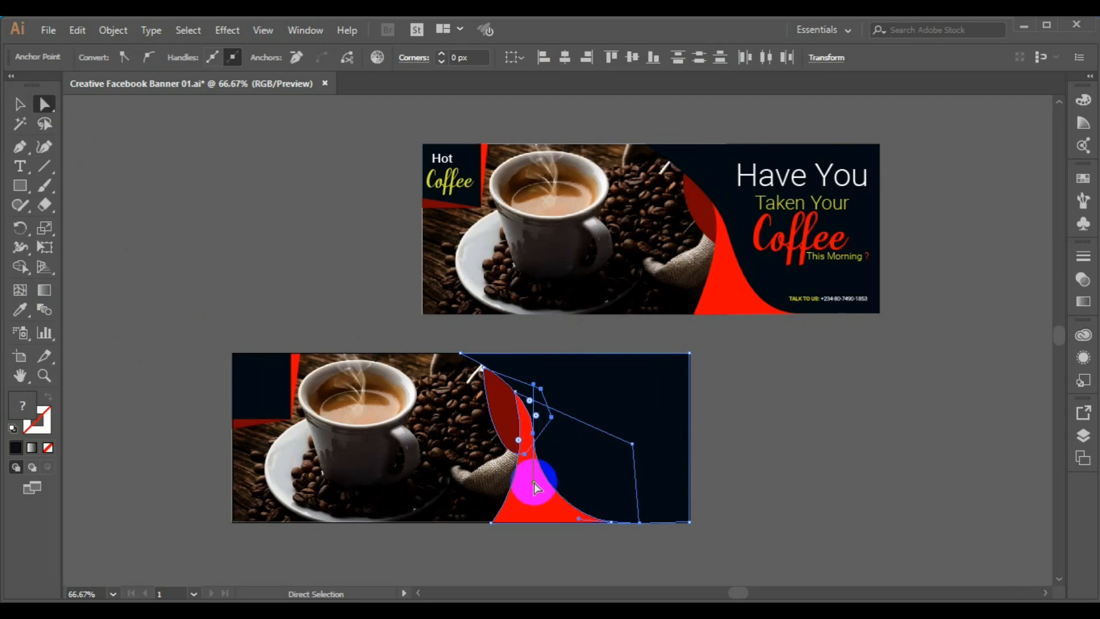
pyautogui.moveTo(534, 482); pyautogui.dragTo(544, 488)
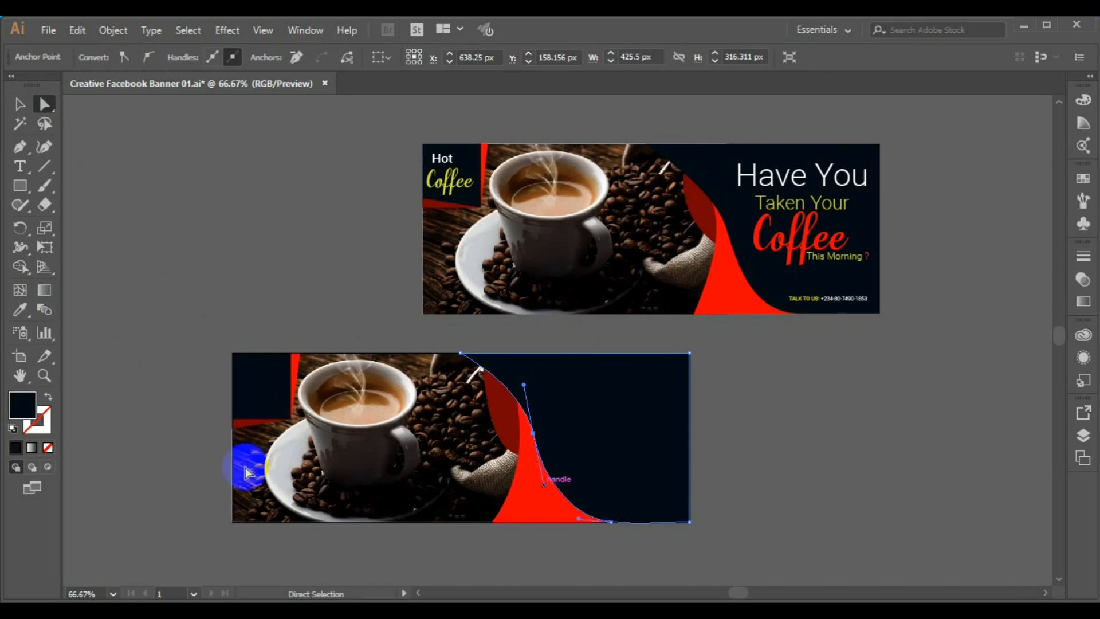
pyautogui.click(19, 105)
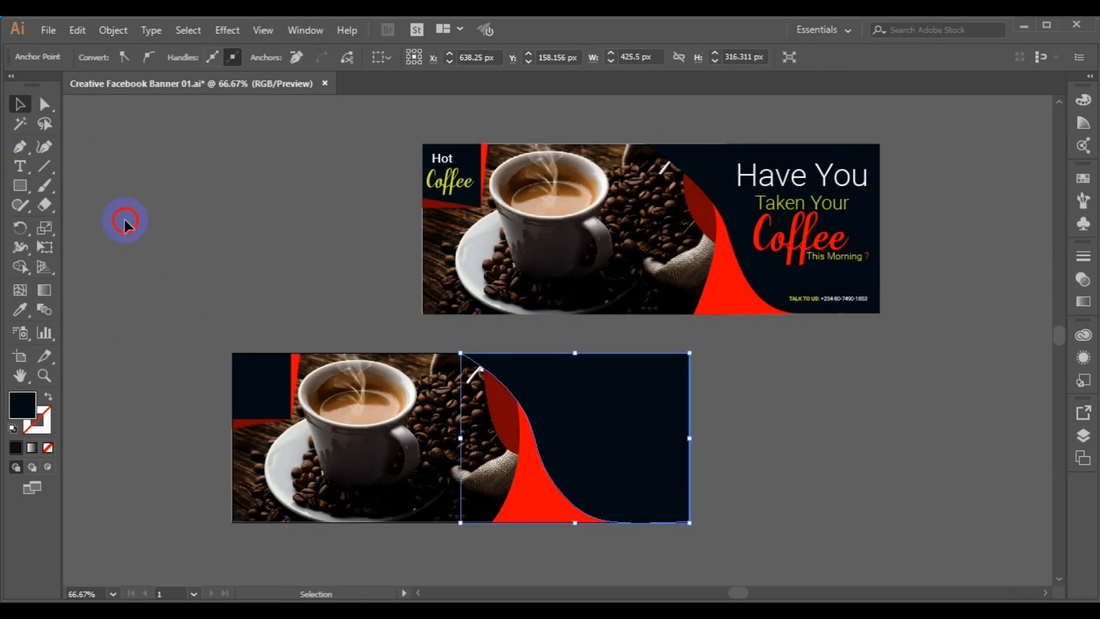
pyautogui.click(125, 219)
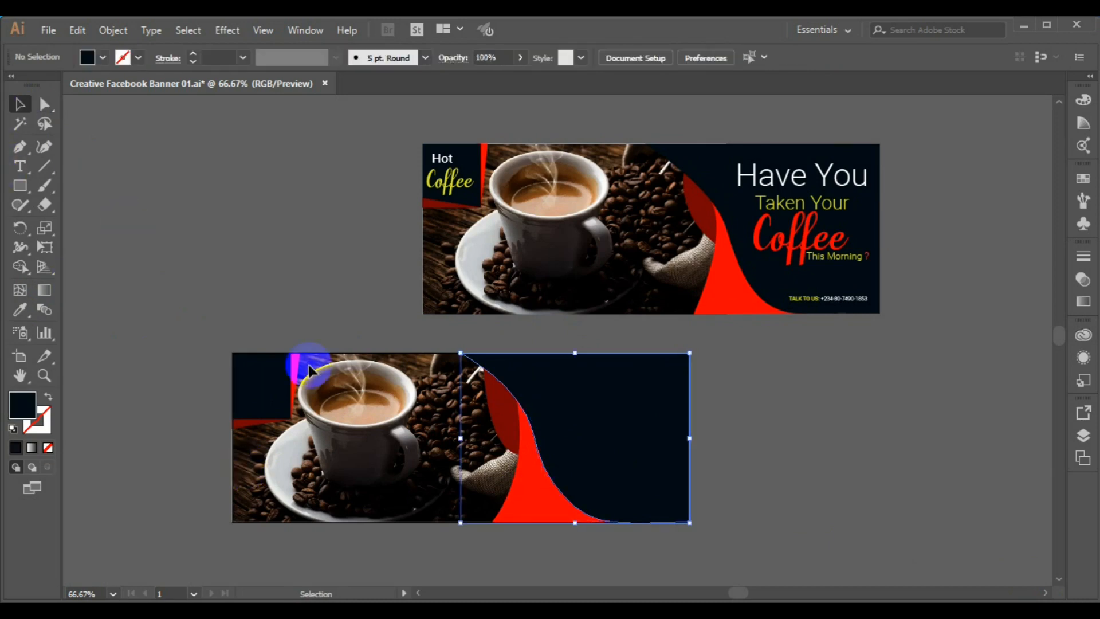
# Replace the dark red leaf with a closed Pen shape about 156 px high, curved on its outer side and overlapping the navy and red shapes.
pyautogui.click(507, 435)
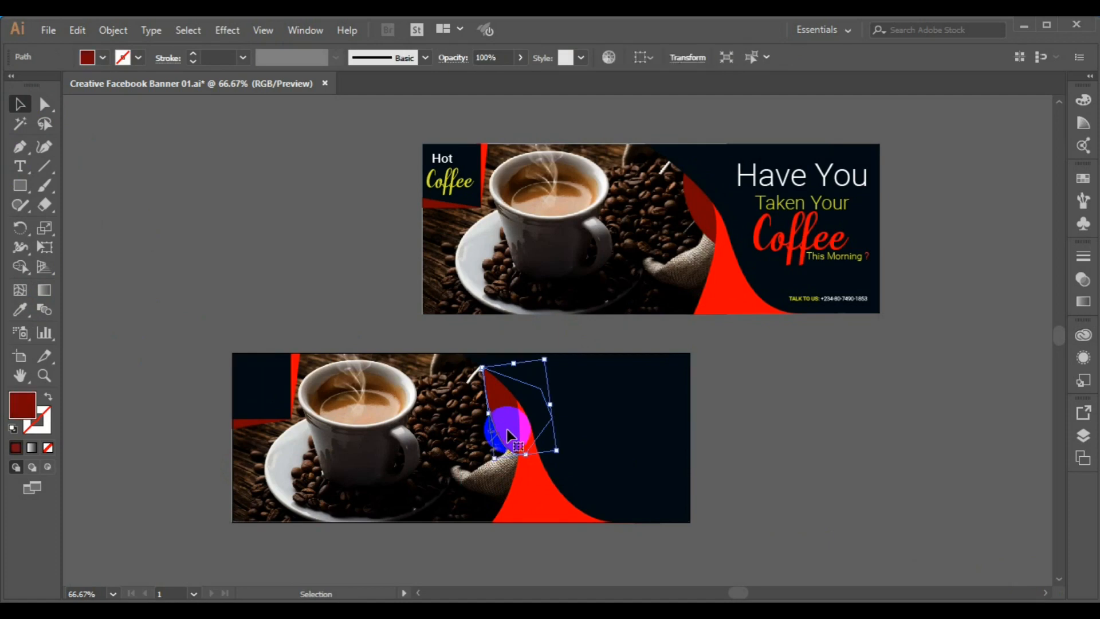
pyautogui.press('Delete')
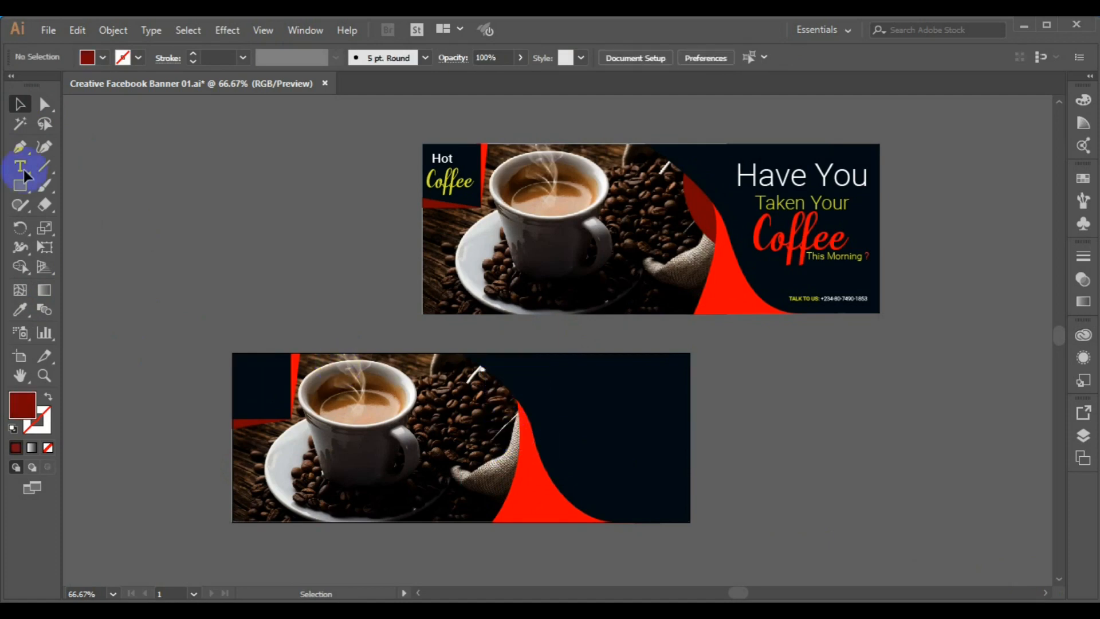
pyautogui.click(20, 147)
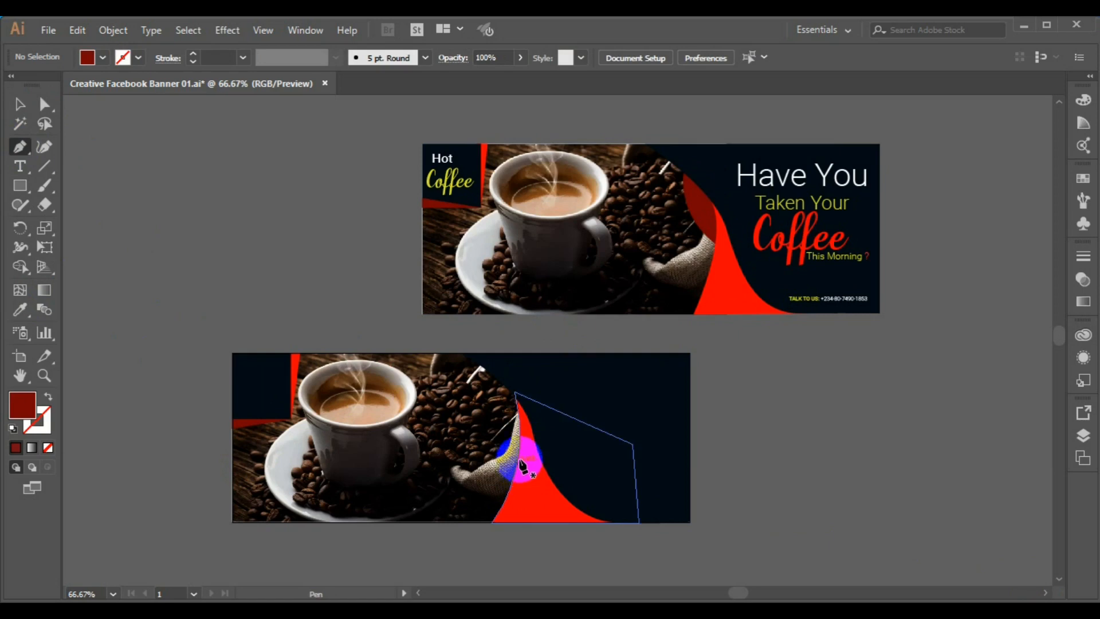
pyautogui.moveTo(519, 457); pyautogui.dragTo(509, 338)
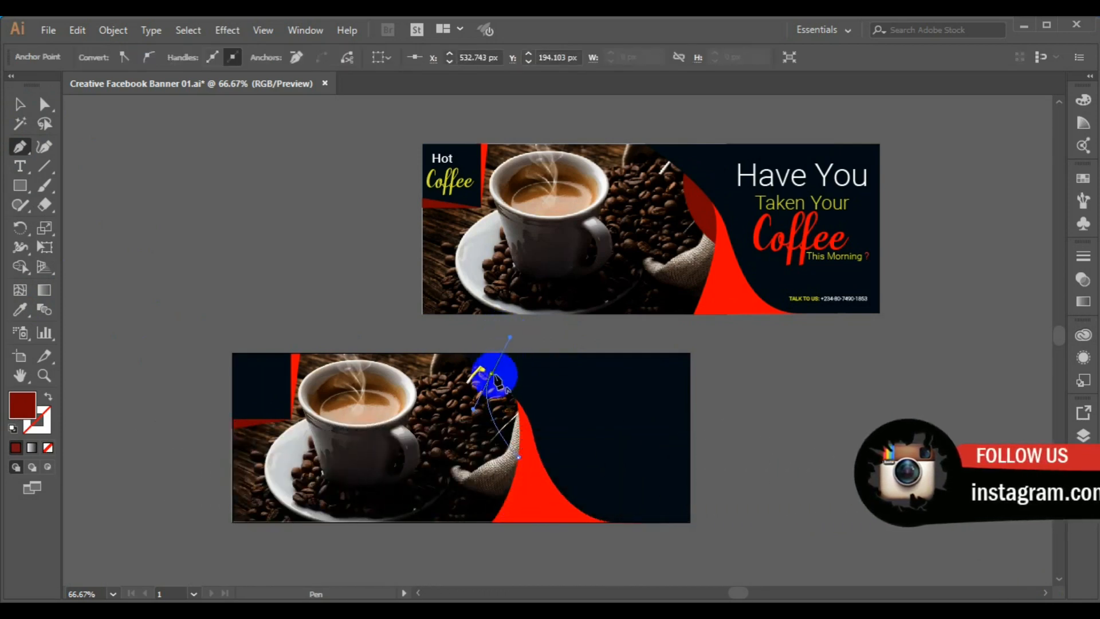
pyautogui.moveTo(492, 374); pyautogui.dragTo(539, 391)
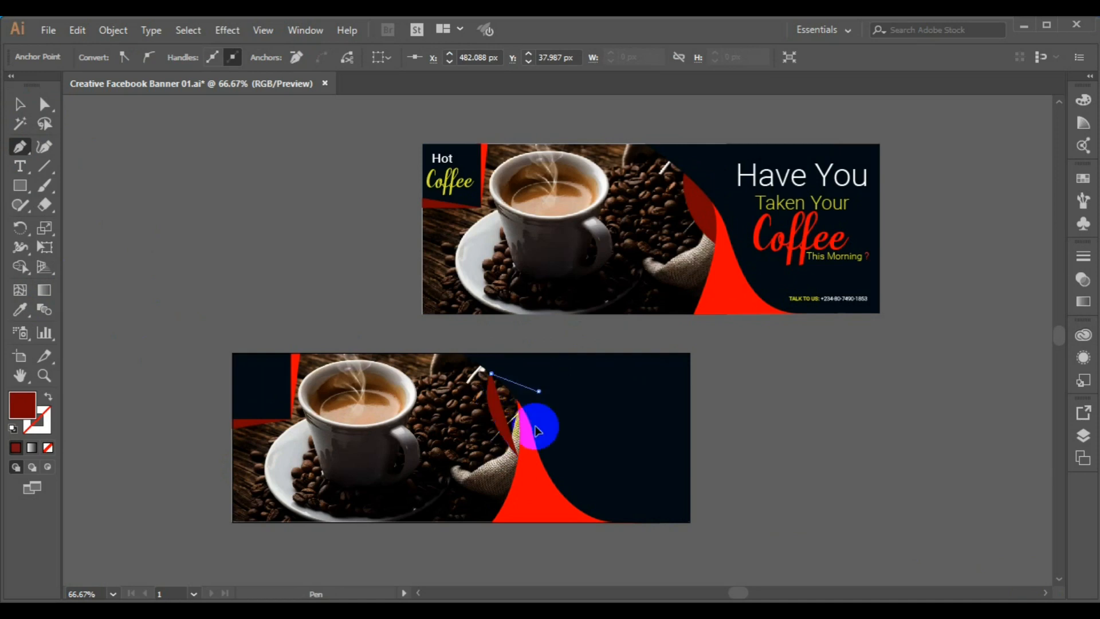
pyautogui.click(534, 428)
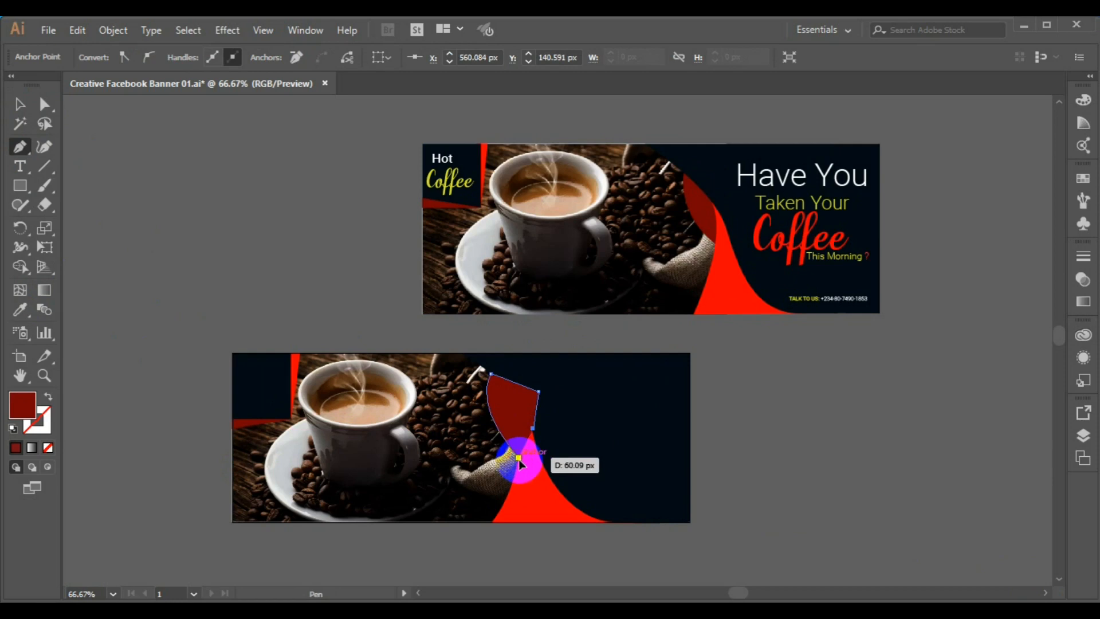
pyautogui.click(518, 457)
pyautogui.click(21, 106)
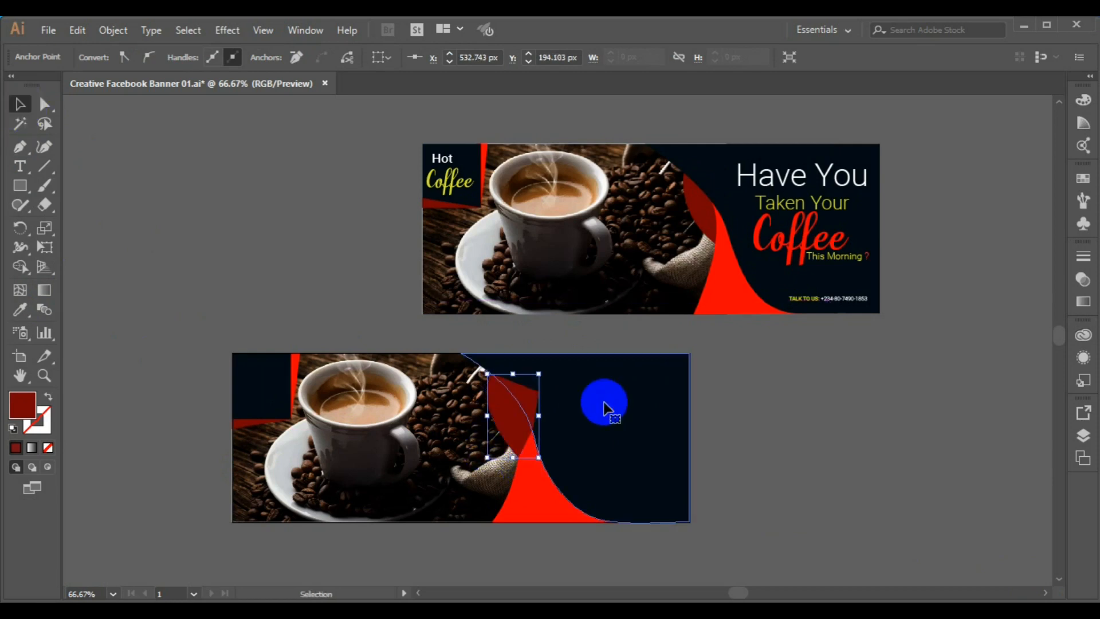
# Bring the navy shape and the red swoosh to the front, above the dark red leaf, and deselect them.
pyautogui.click(603, 405)
pyautogui.keyDown('shift'); pyautogui.click(530, 517); pyautogui.keyUp('shift')
pyautogui.rightClick(529, 511)
pyautogui.moveTo(627, 427)
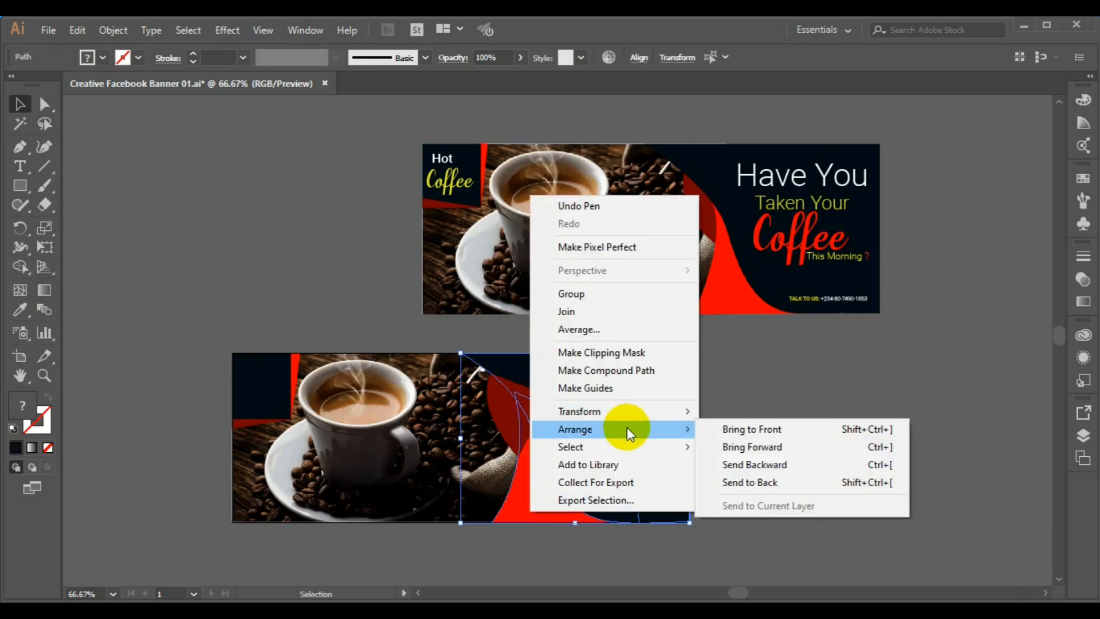
pyautogui.click(773, 428)
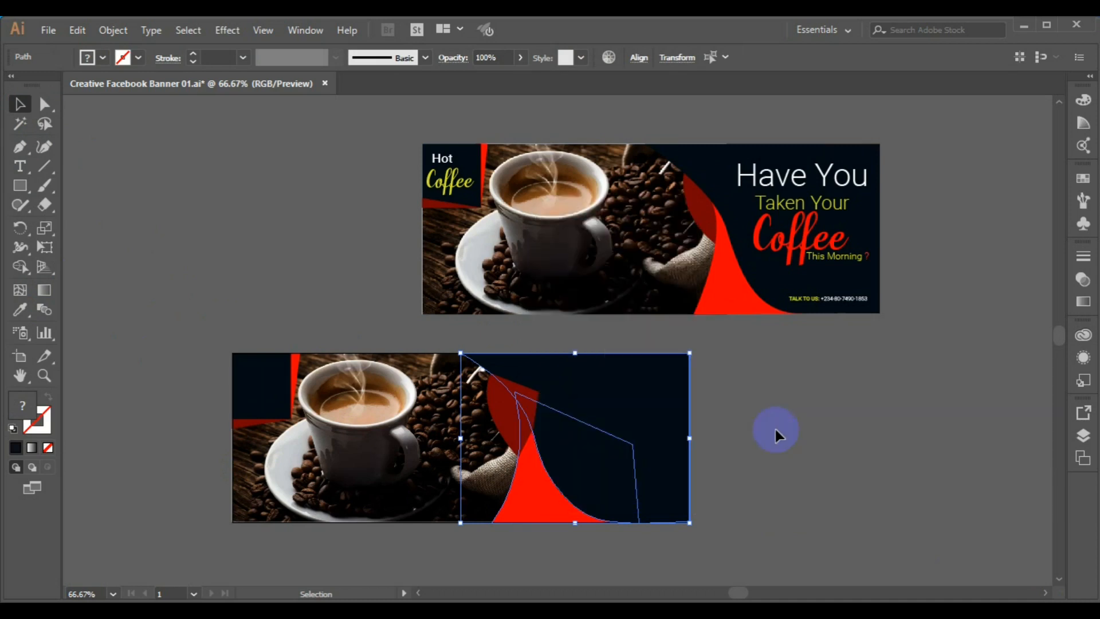
pyautogui.click(800, 460)
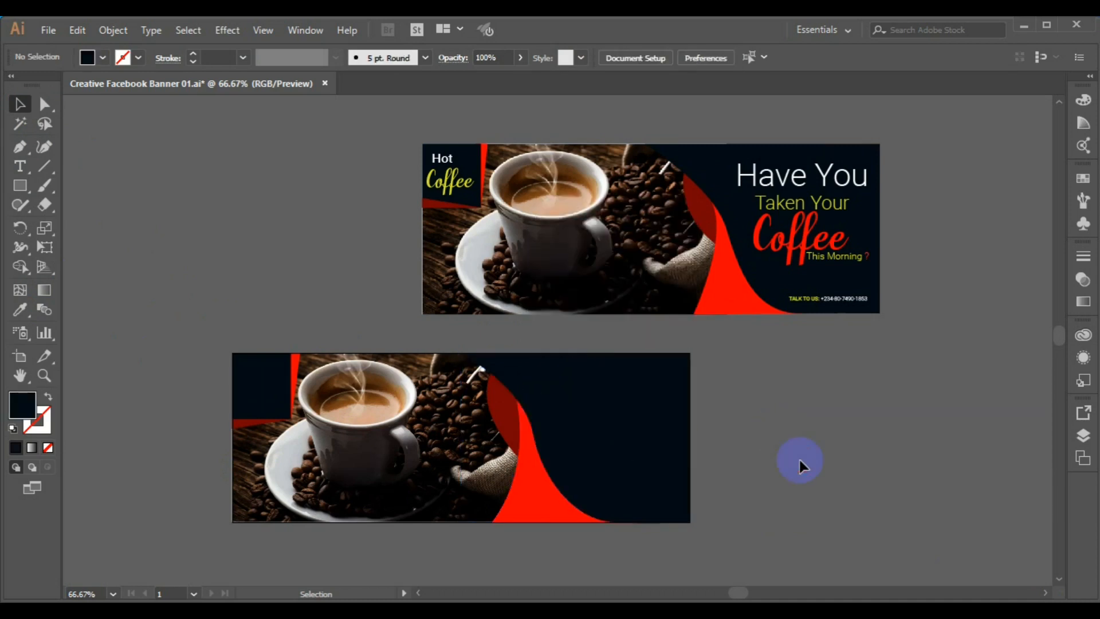
# Move the grouped headline and contact text from the finished banner onto the new banner's navy area, bring it to the front and centre it there.
pyautogui.click(711, 262)
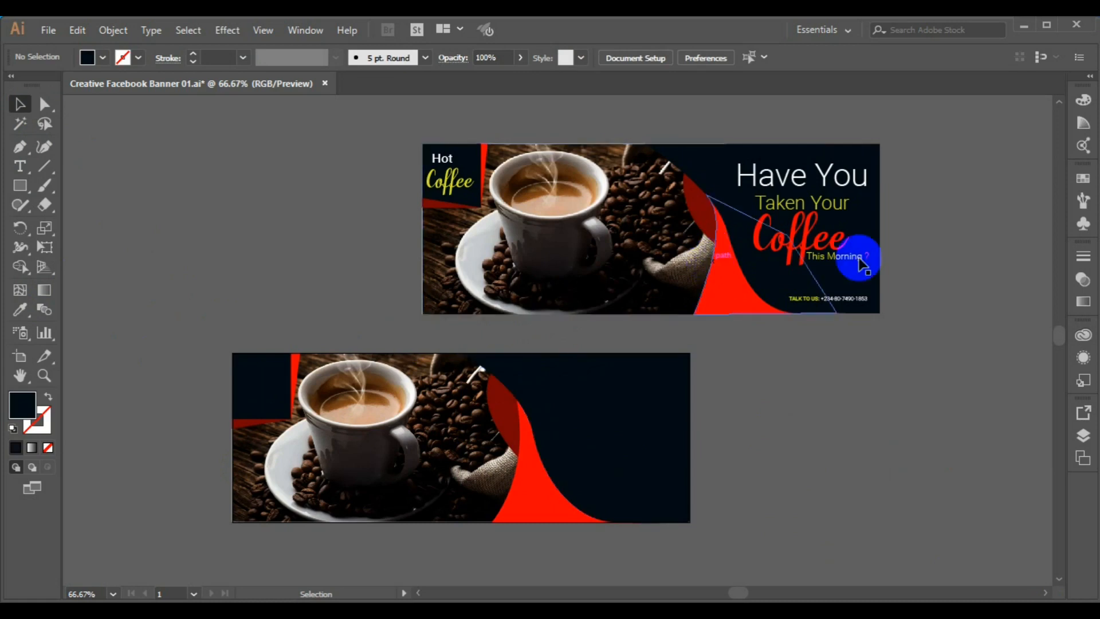
pyautogui.click(822, 255)
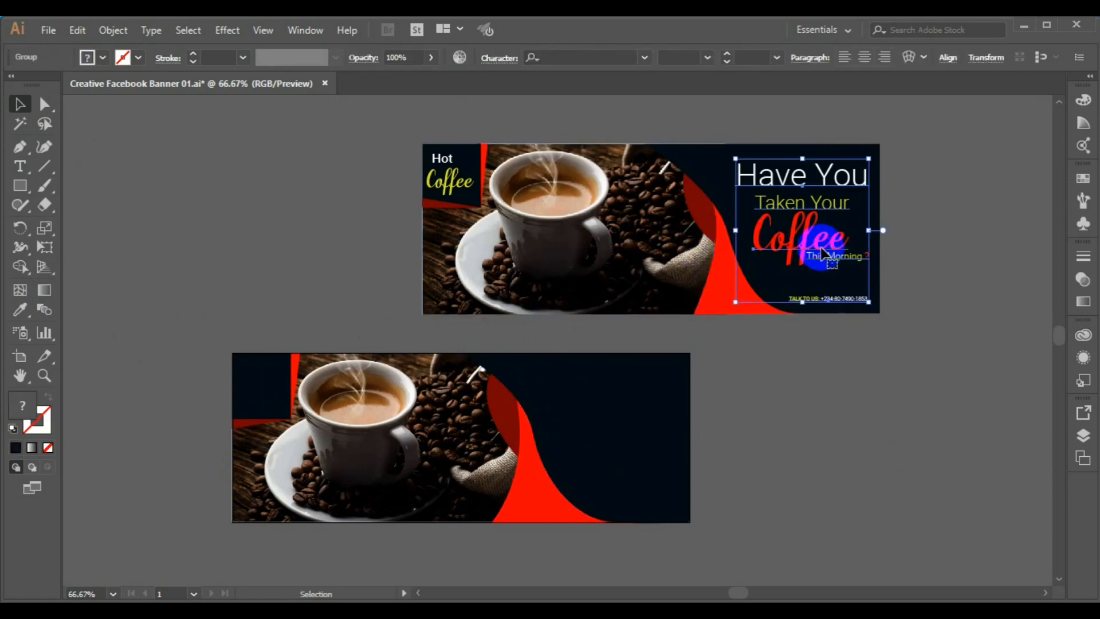
pyautogui.moveTo(822, 255); pyautogui.dragTo(625, 450)
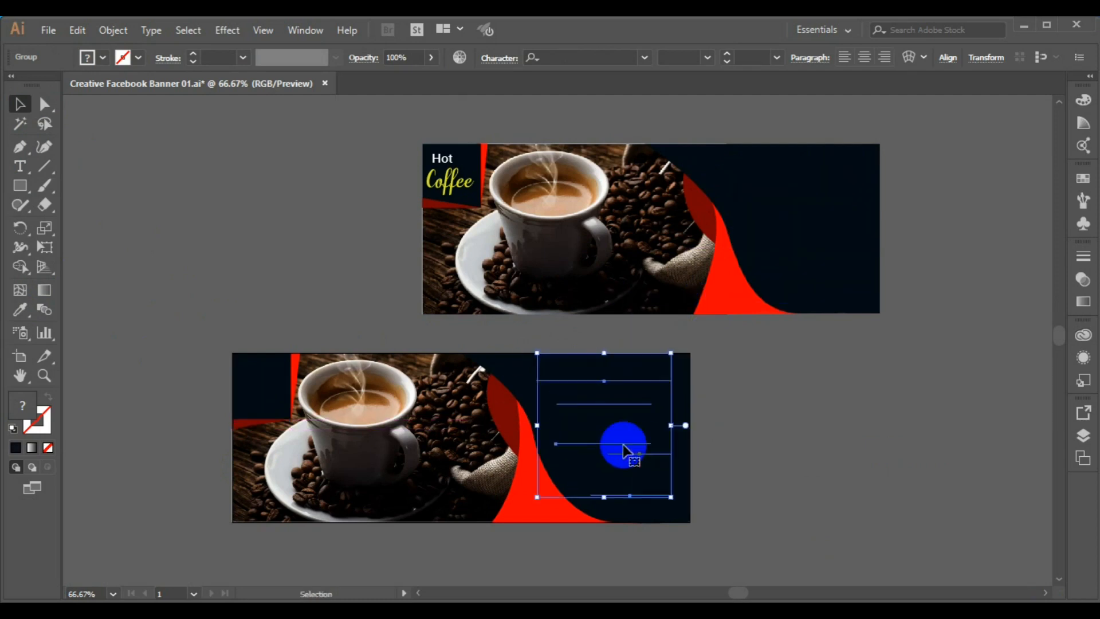
pyautogui.rightClick(623, 447)
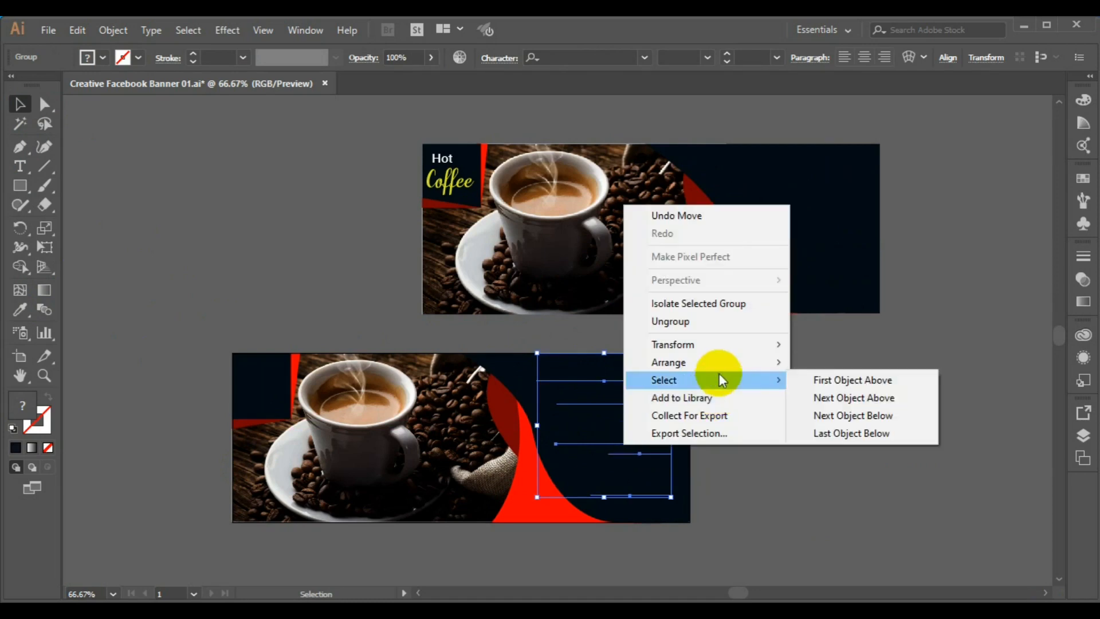
pyautogui.moveTo(720, 364)
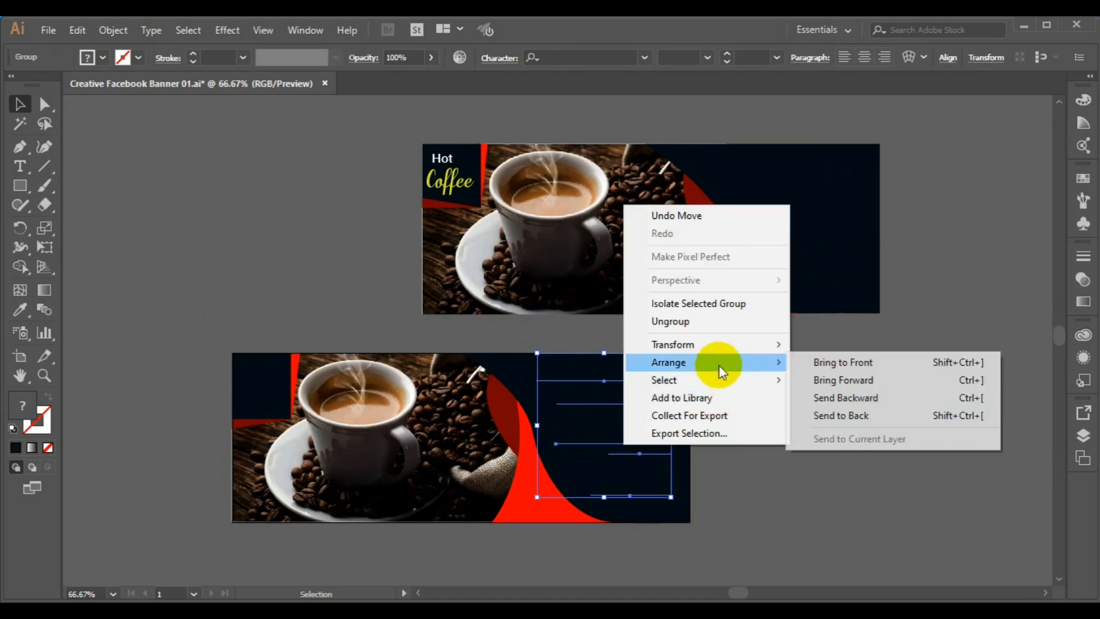
pyautogui.click(859, 361)
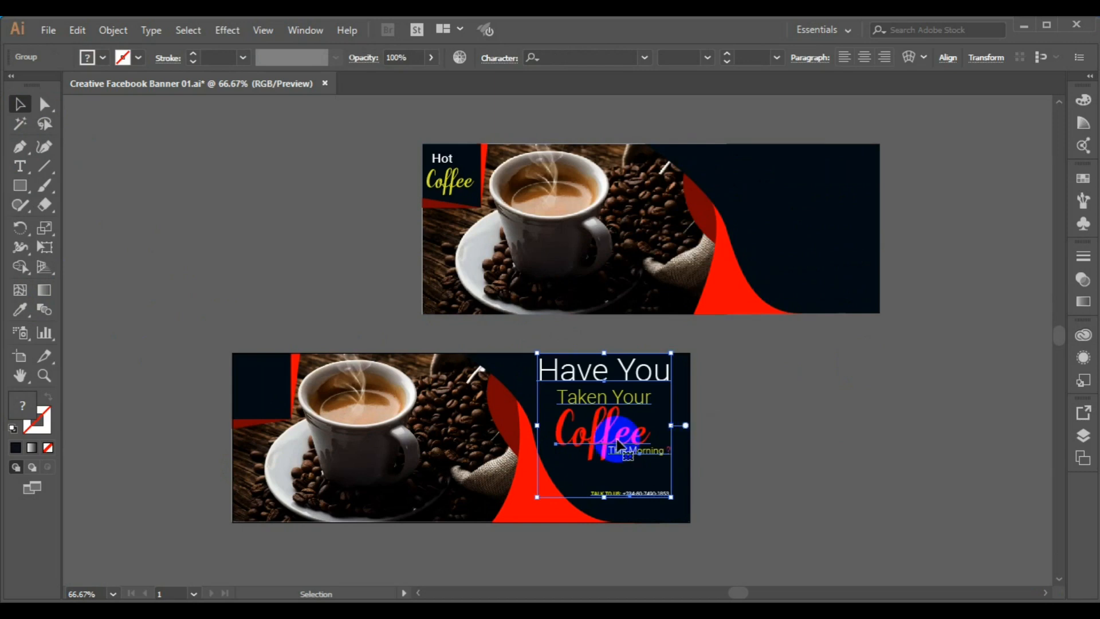
pyautogui.moveTo(618, 445); pyautogui.dragTo(621, 458)
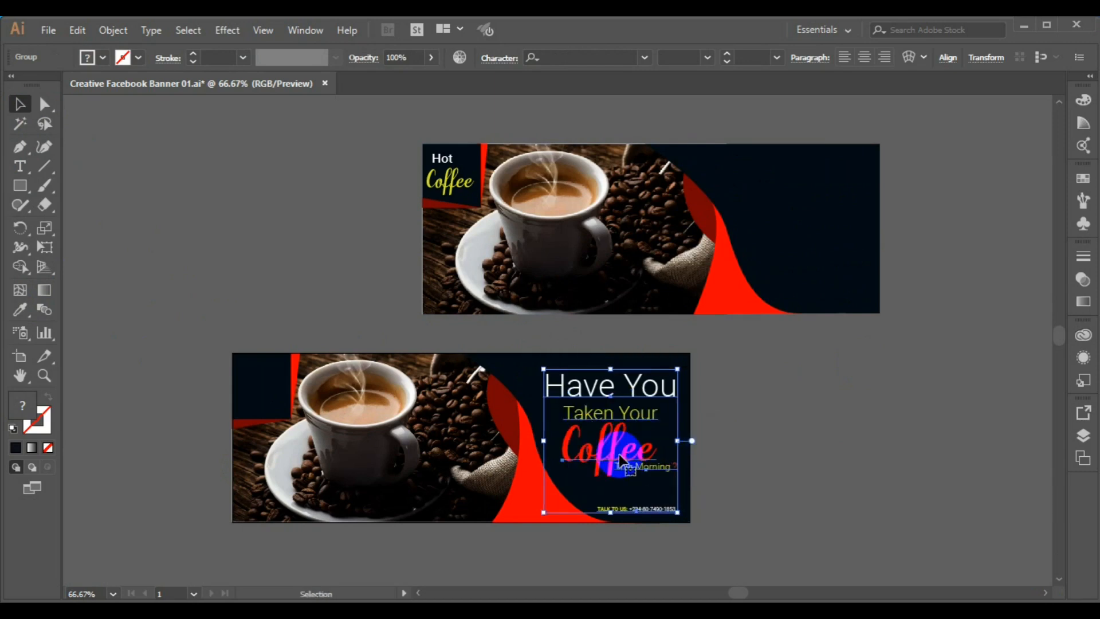
# Move the "Hot" and "Coffee" texts from the finished banner into the new banner's navy corner label and bring them to the front.
pyautogui.click(454, 184)
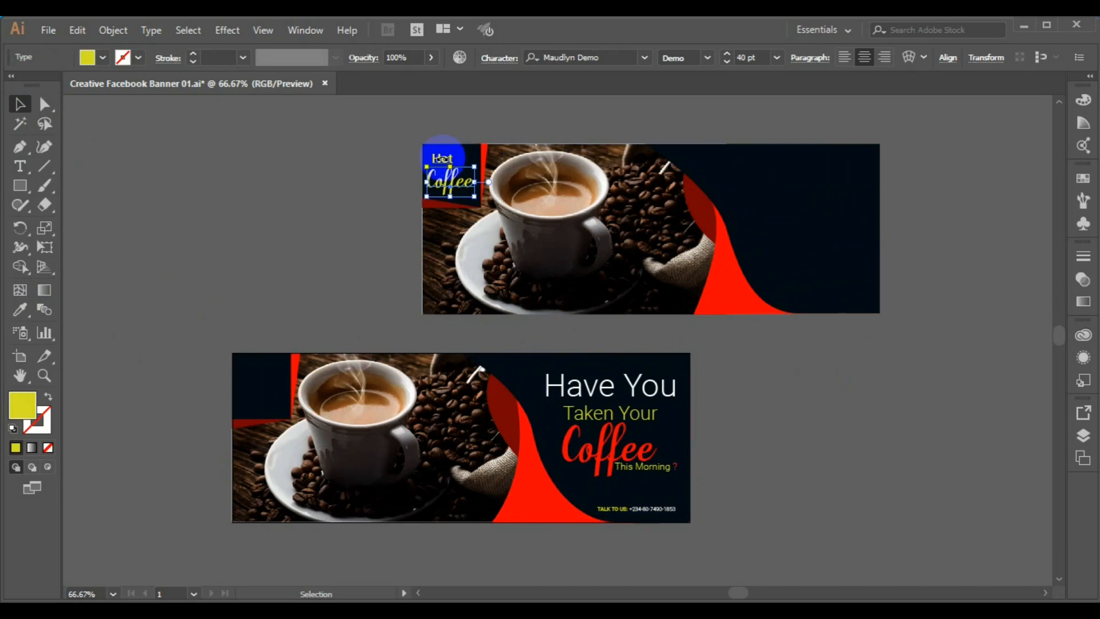
pyautogui.keyDown('shift'); pyautogui.click(443, 161); pyautogui.keyUp('shift')
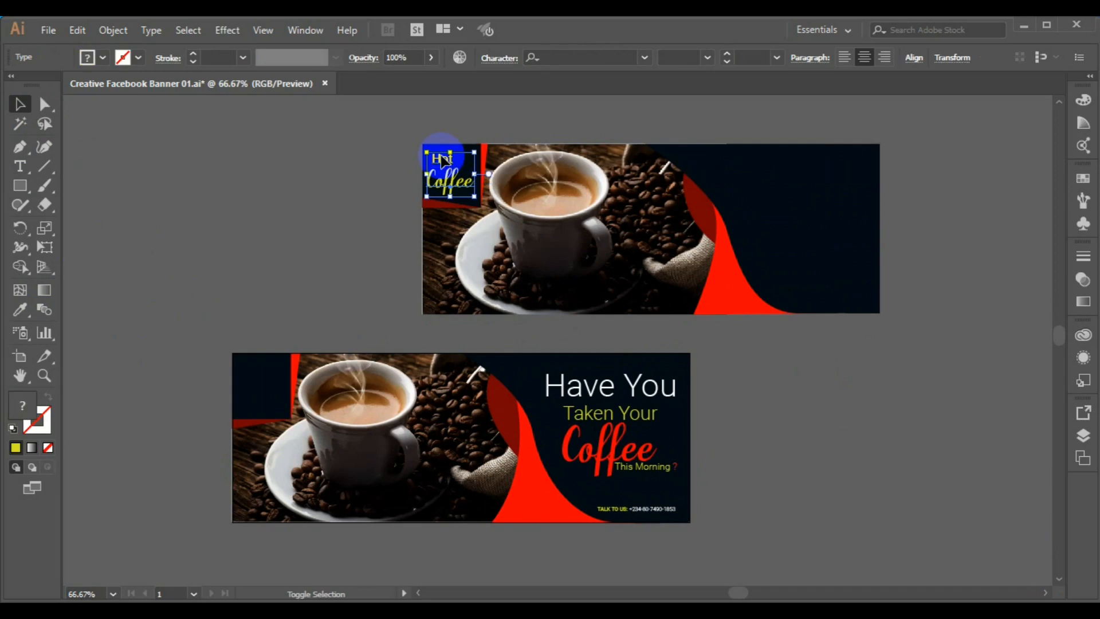
pyautogui.moveTo(442, 157); pyautogui.dragTo(252, 373)
pyautogui.rightClick(252, 373)
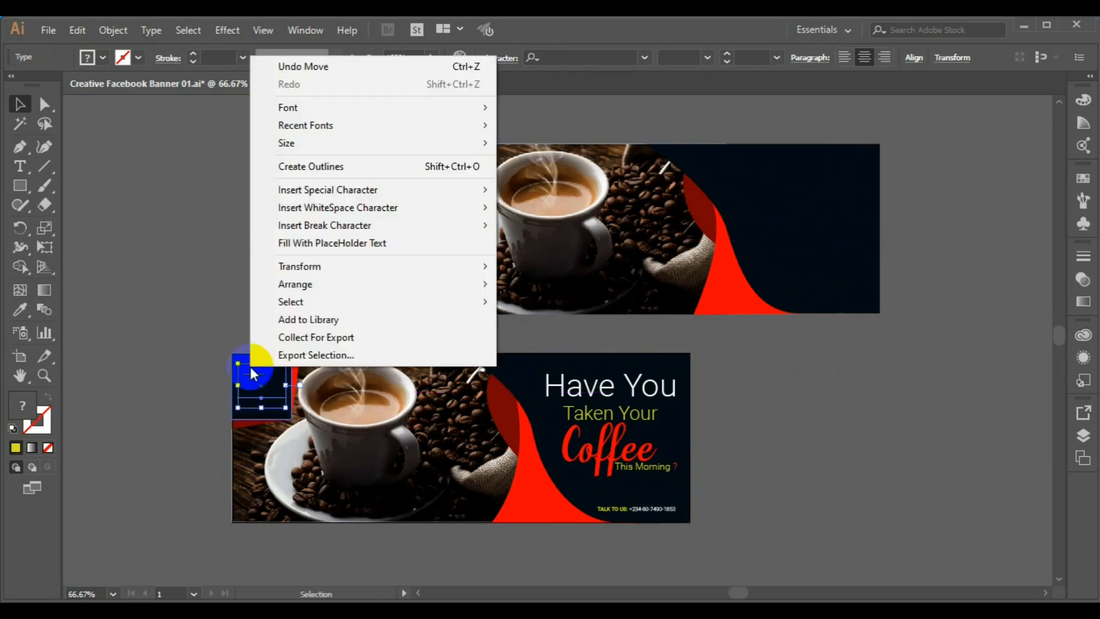
pyautogui.moveTo(329, 287)
pyautogui.click(525, 287)
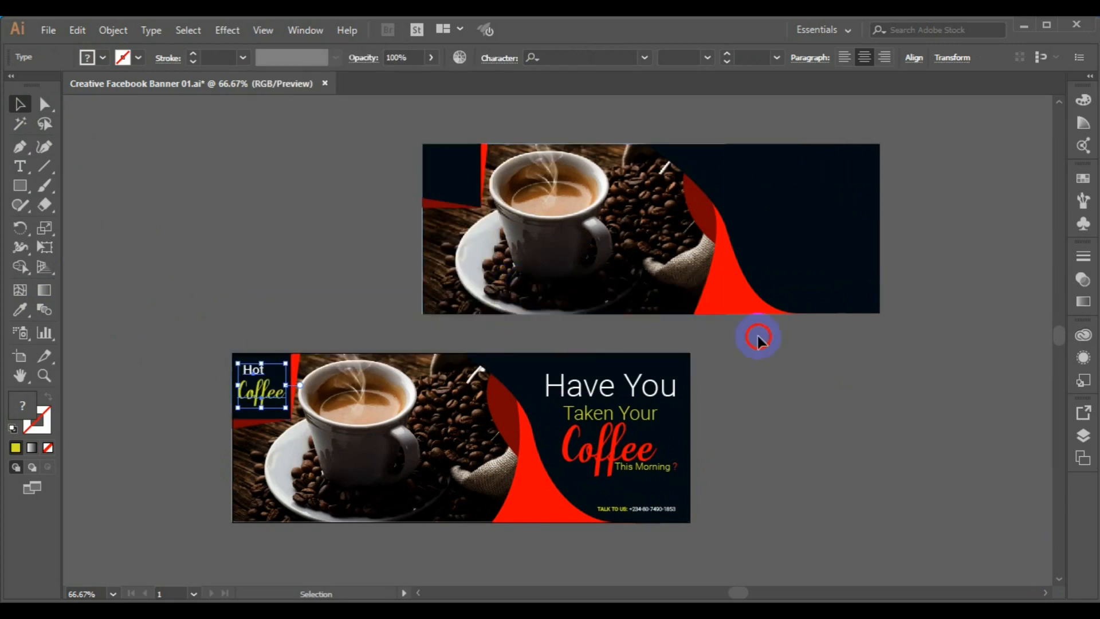
# Delete the remaining pieces of the old finished banner: its swoosh and navy shapes, the coffee photo and the corner label.
pyautogui.click(872, 337)
pyautogui.moveTo(871, 335); pyautogui.dragTo(826, 122)
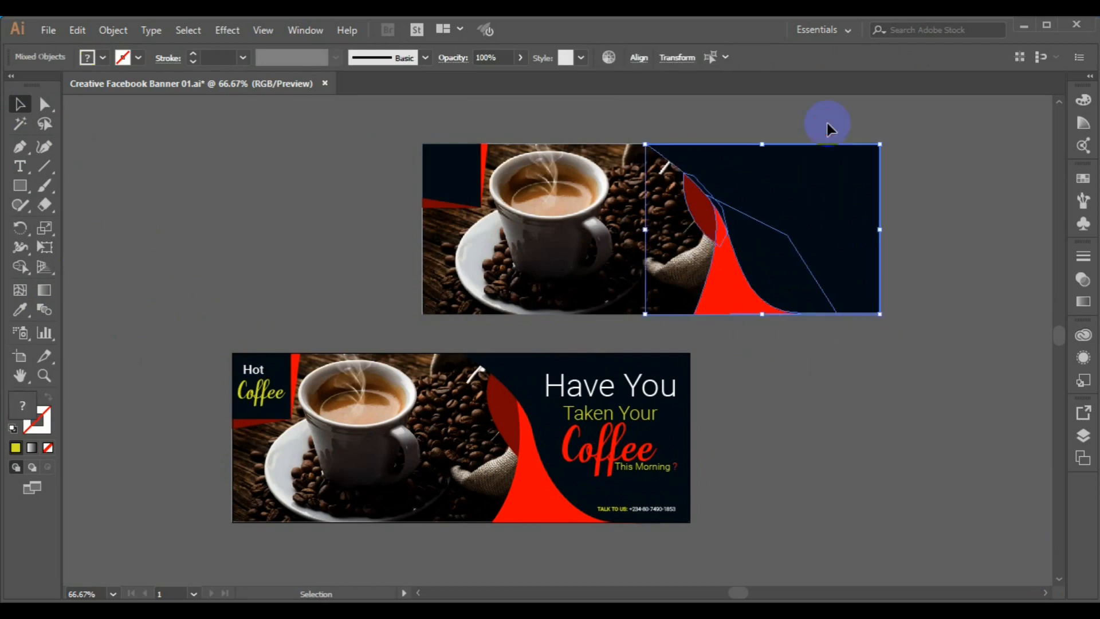
pyautogui.press('Delete')
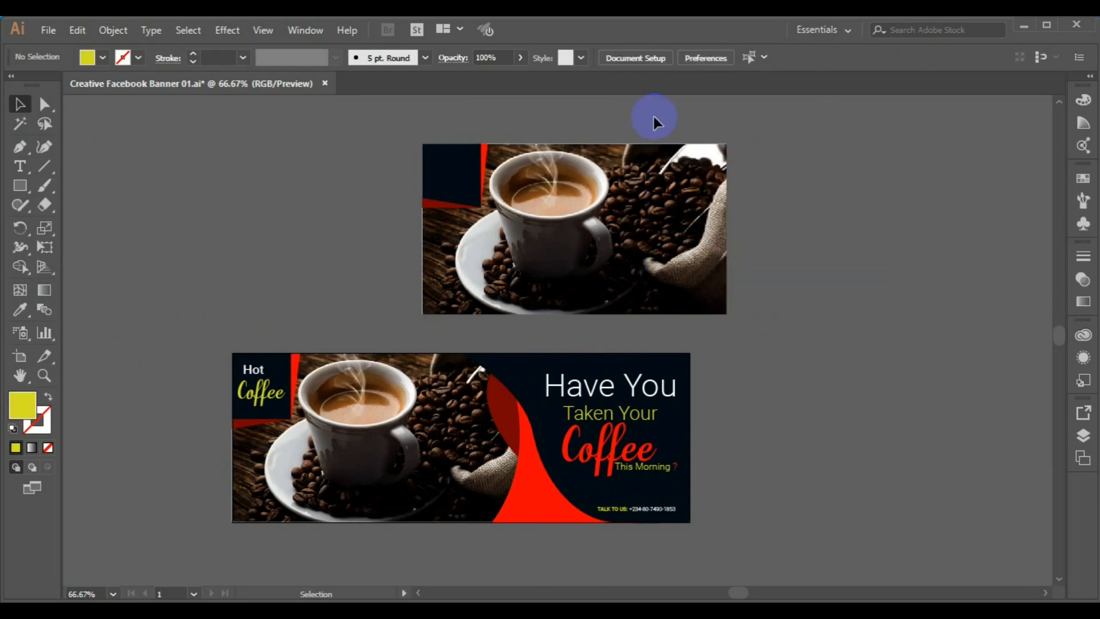
pyautogui.click(533, 230)
pyautogui.press('Delete')
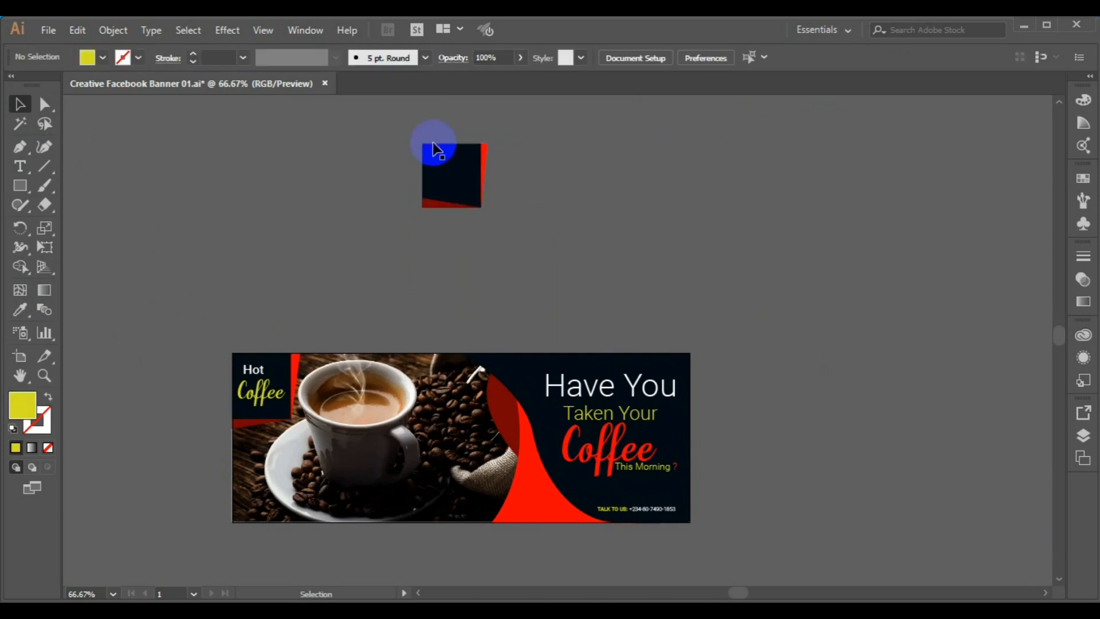
pyautogui.click(376, 129)
pyautogui.moveTo(376, 130); pyautogui.dragTo(524, 216)
pyautogui.press('Delete')
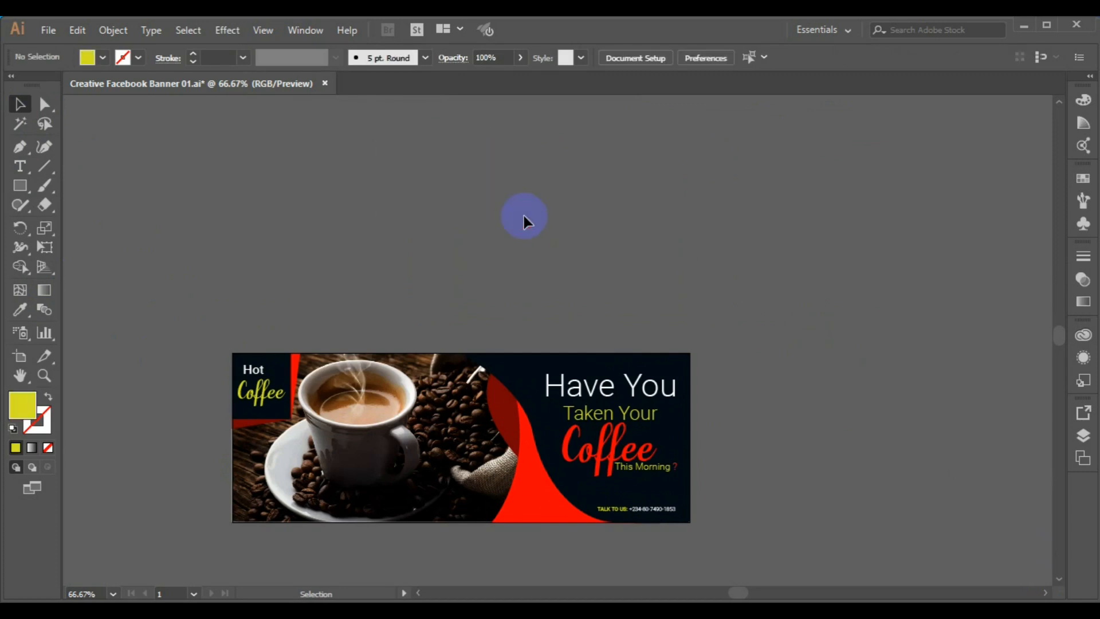
pyautogui.press('a')
pyautogui.hotkey('ctrl', '0')
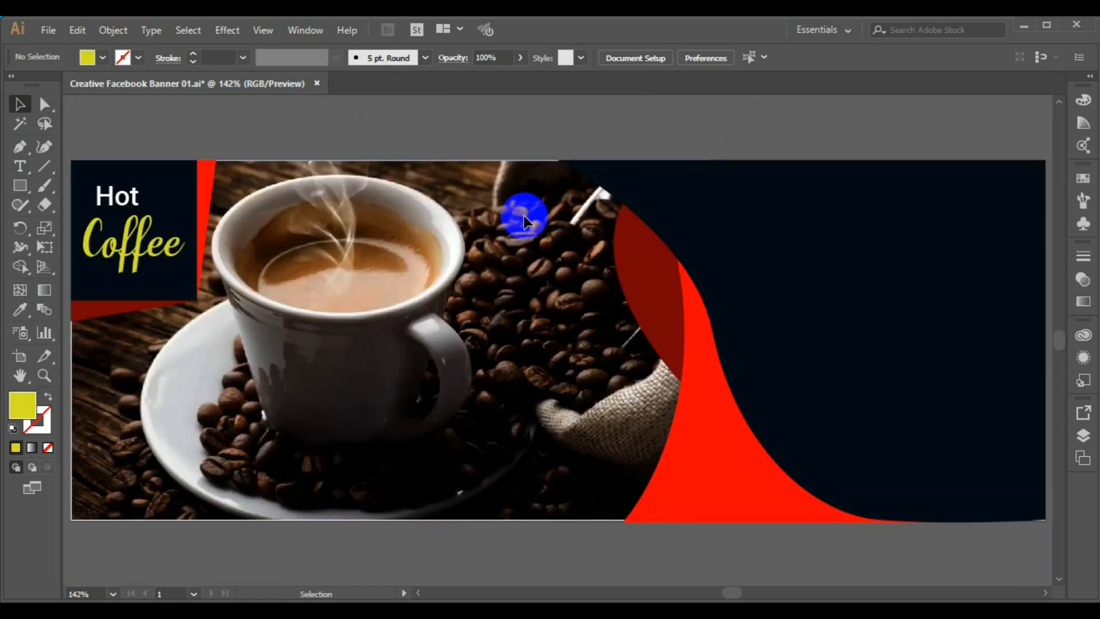